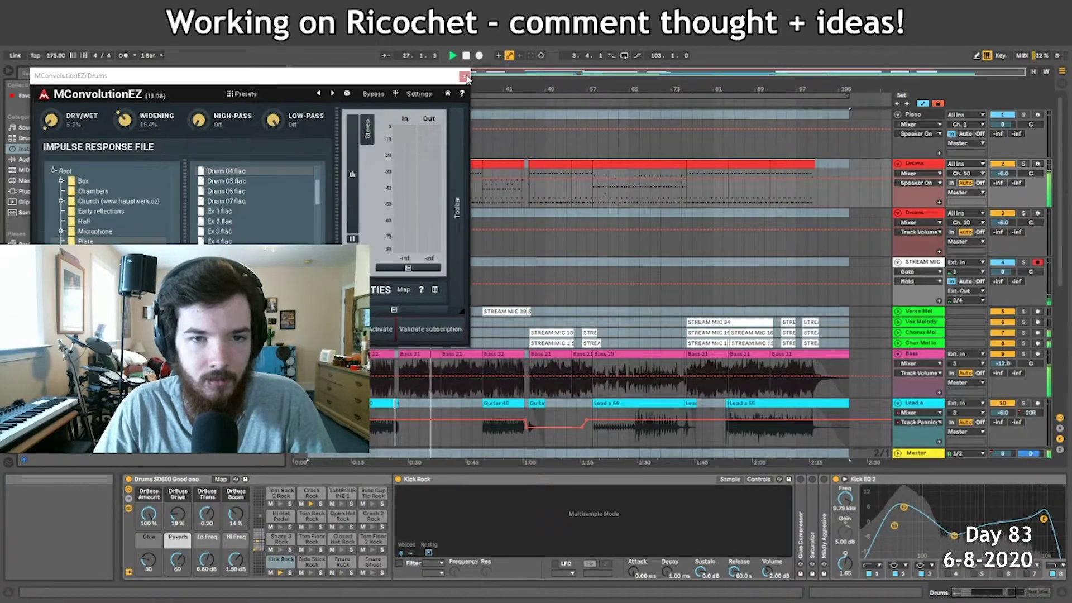
Close the MConvolutionEZ convolution reverb plugin window.
left_click(464, 76)
Stop playback and select bars 11.1.1–13.1.1 of the first Drums clip to deactivate them.
scroll(782, 248, "down", 3)
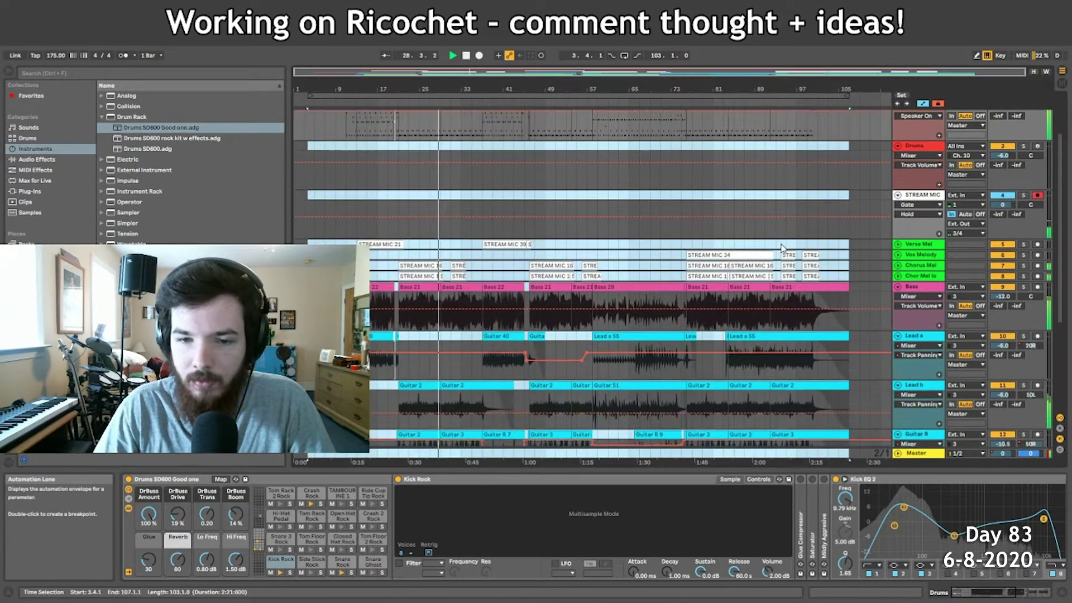
scroll(781, 248, "down", 3)
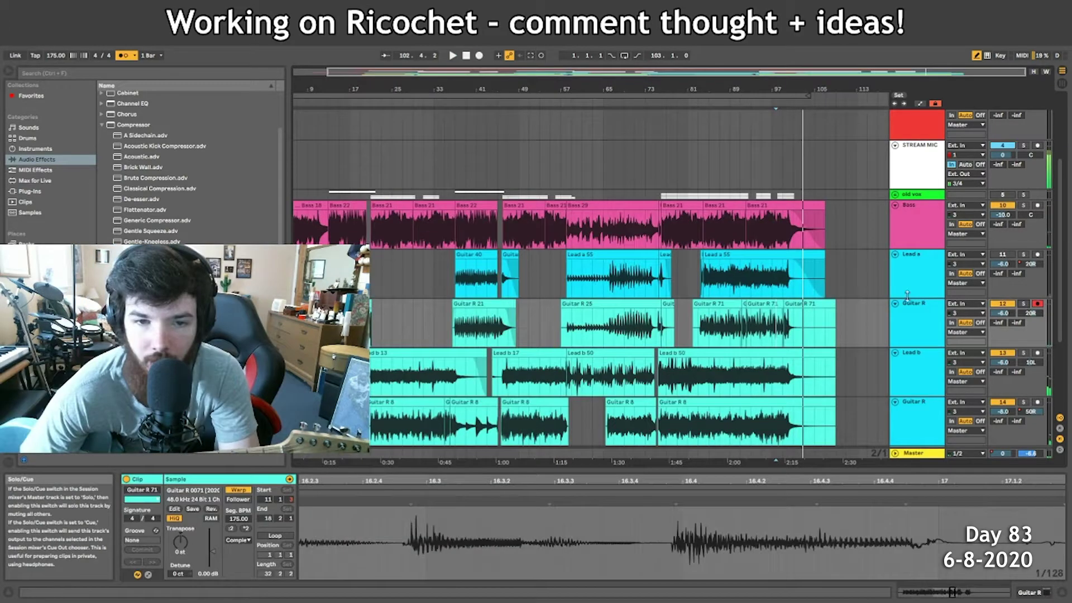
left_click_drag(908, 295, 904, 363)
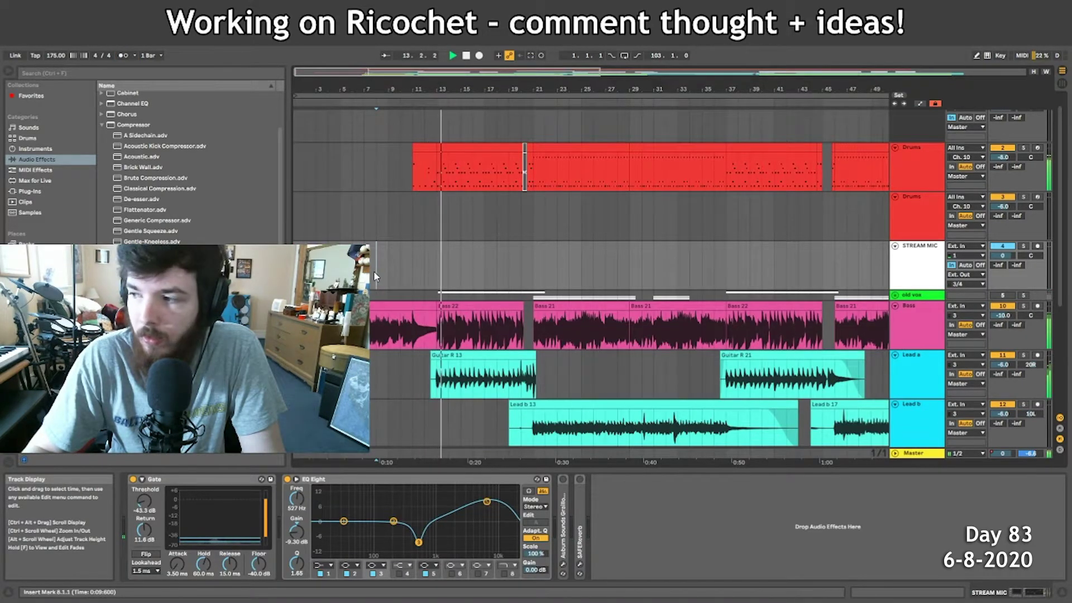
key("space")
left_click(424, 150)
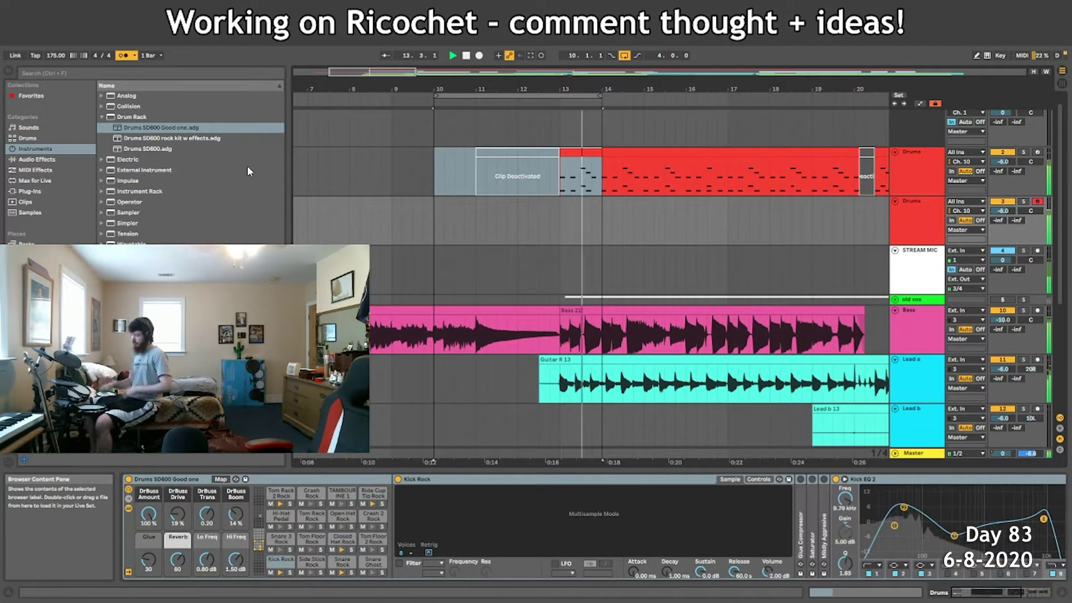
Select and edit the snare and kick notes in the new second-Drums-track clip, then play it back.
key("space")
left_click(597, 553)
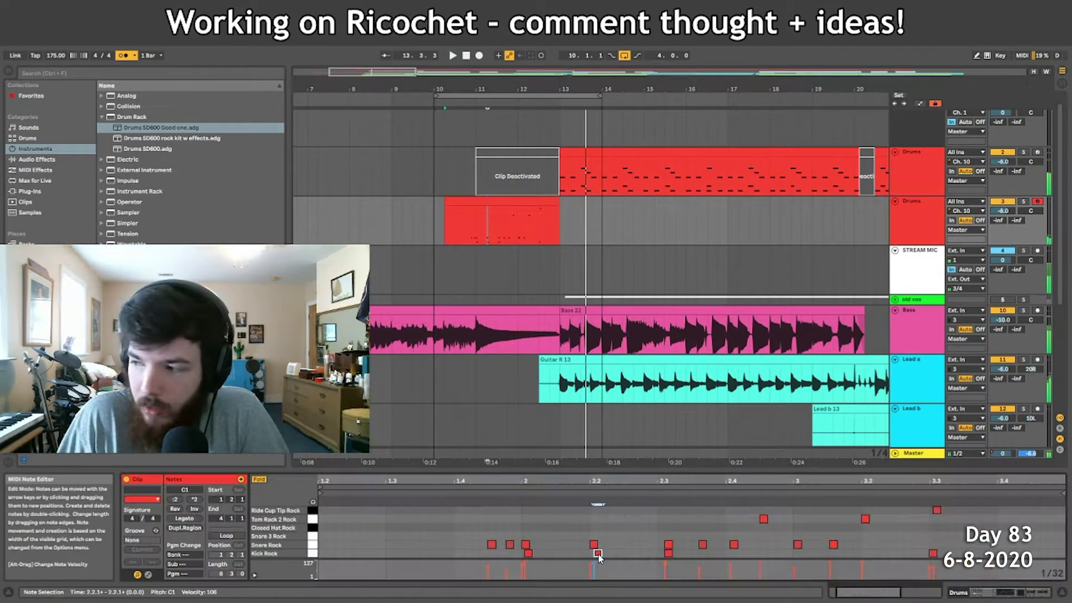
left_click_drag(646, 538, 736, 549)
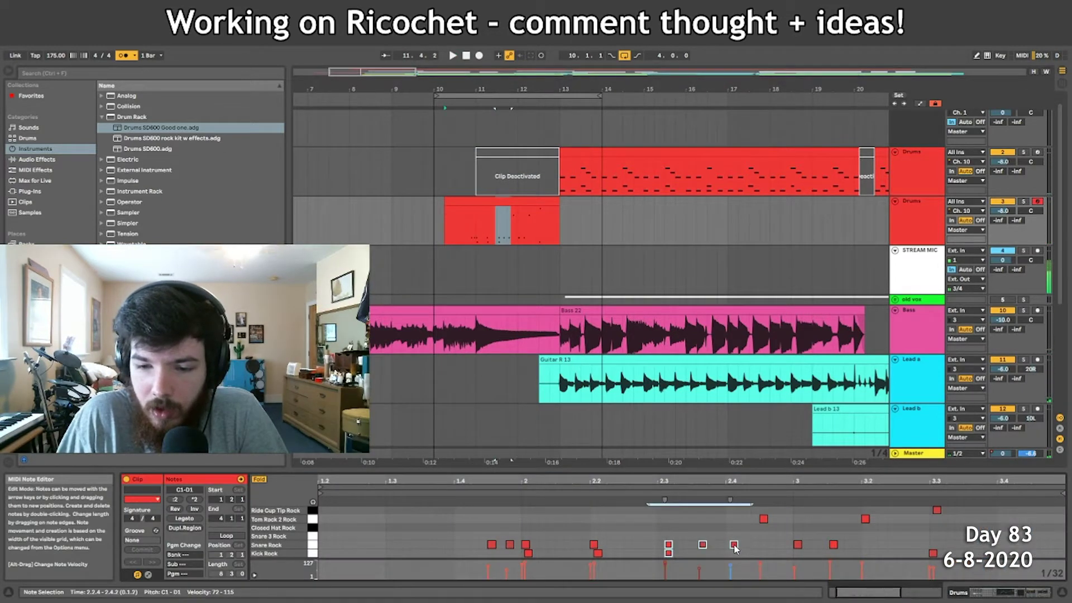
key("ctrl+z")
key("space")
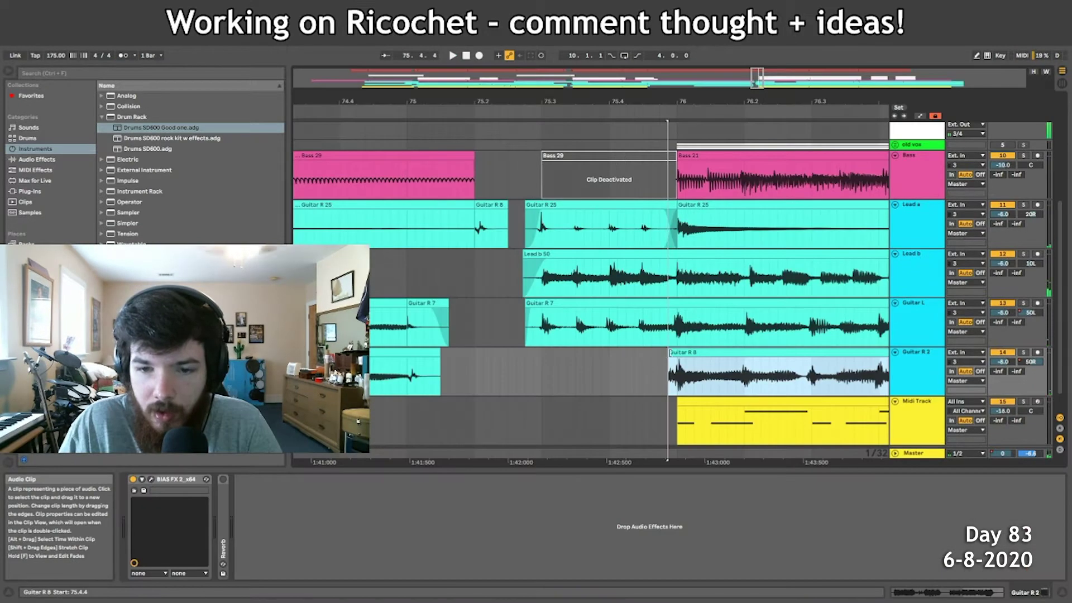
Deactivate the Drums clip over 75.2.1–76.1.1 and play back from just before the break.
left_click_drag(670, 352, 475, 353)
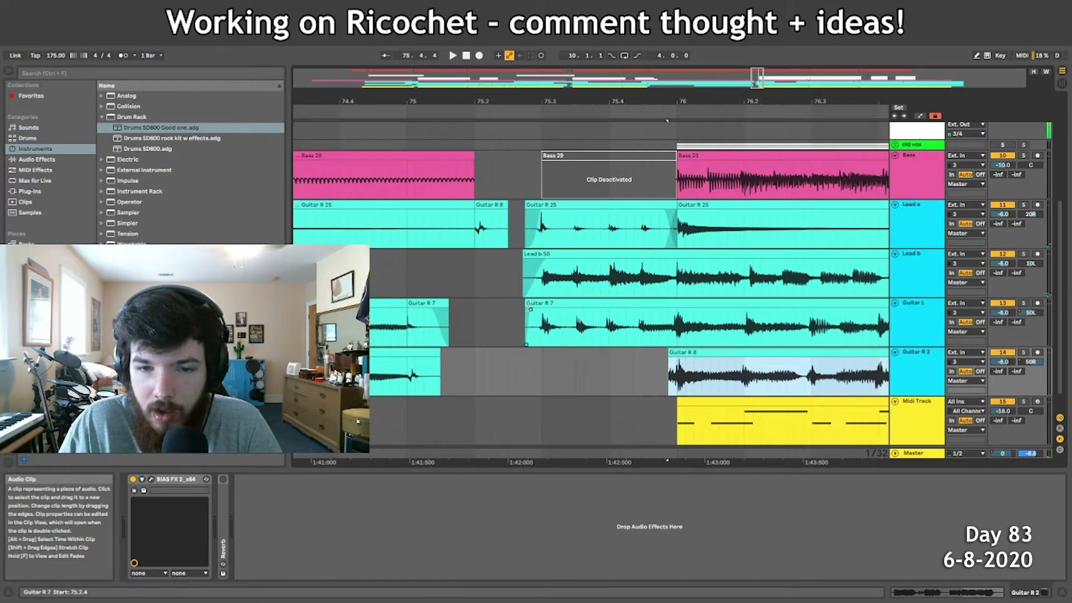
key("Up")
key("Up")
key("Up")
key("Up")
key("Up")
key("Up")
key("Up")
key("Up")
left_click(531, 302)
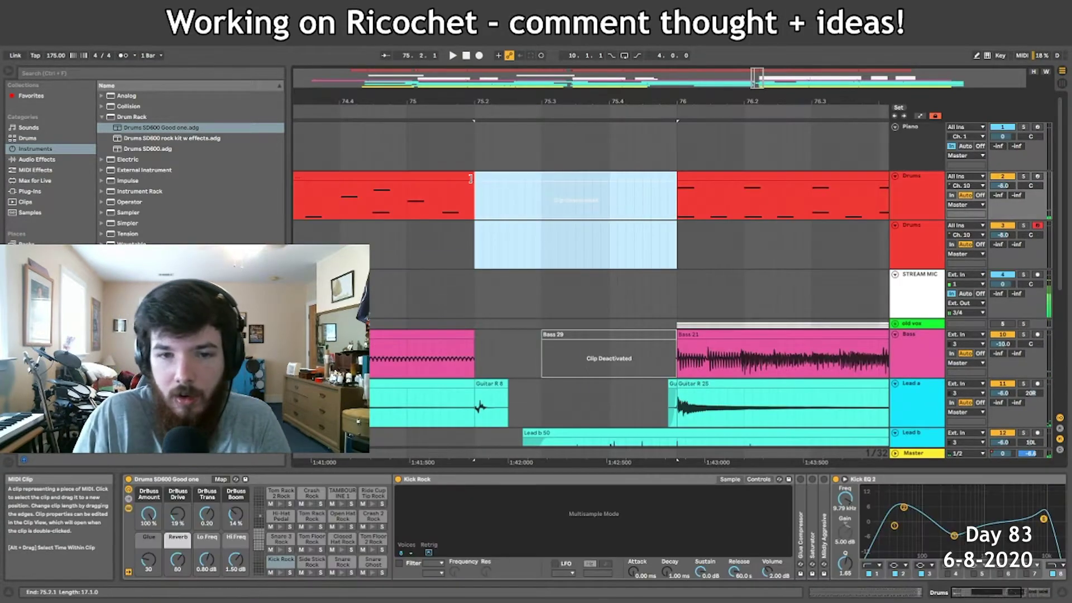
key("space")
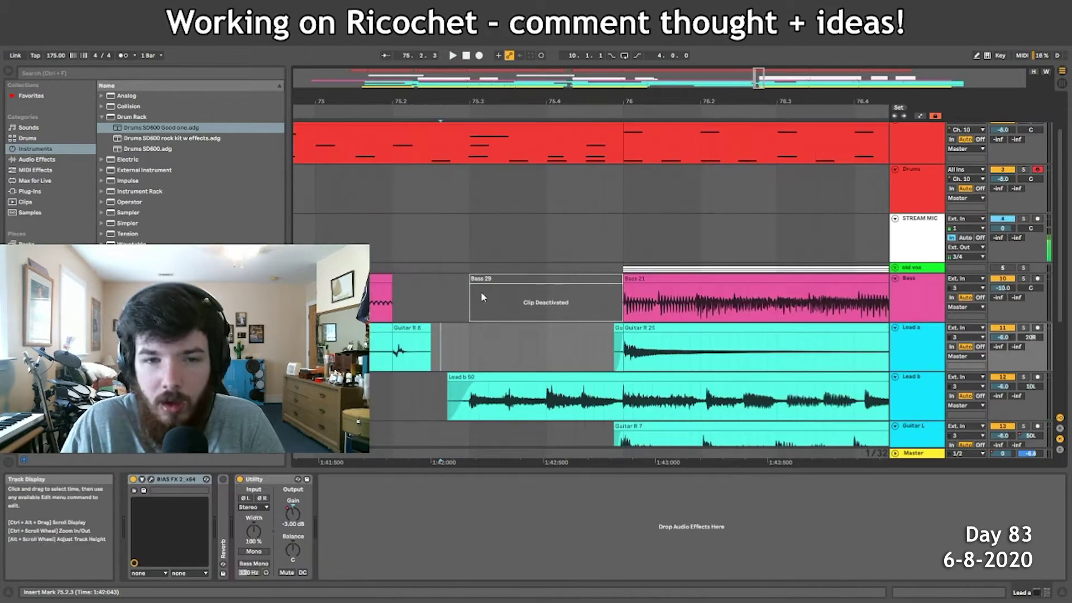
Remove the break stretch from the Bass, Lead a and Lead b clips and play from bar 75.4.
right_click(460, 342)
left_click(461, 332)
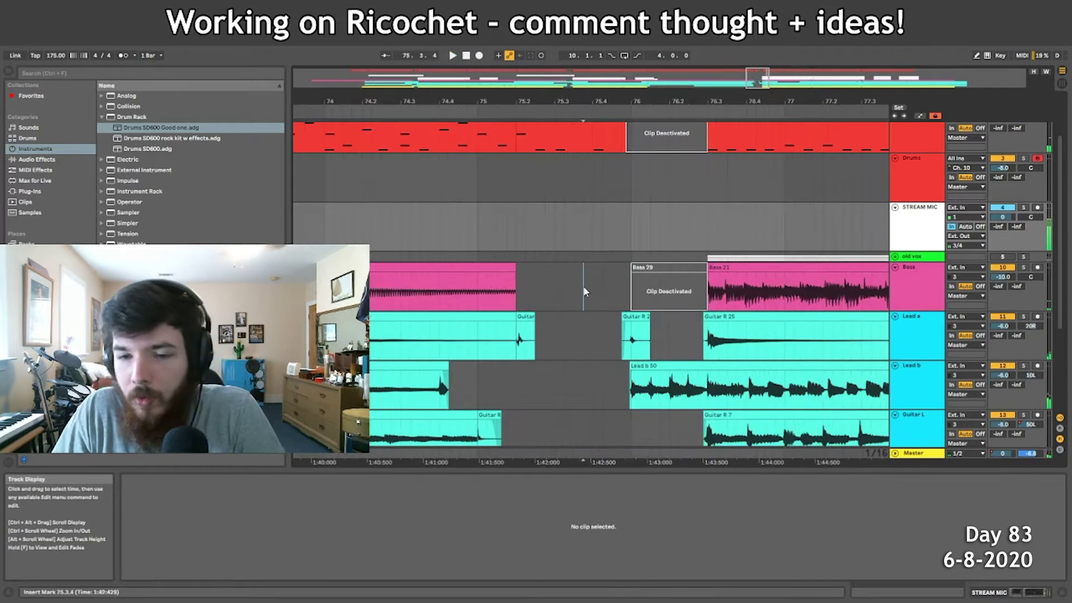
left_click_drag(703, 274, 583, 390)
key("ctrl+z")
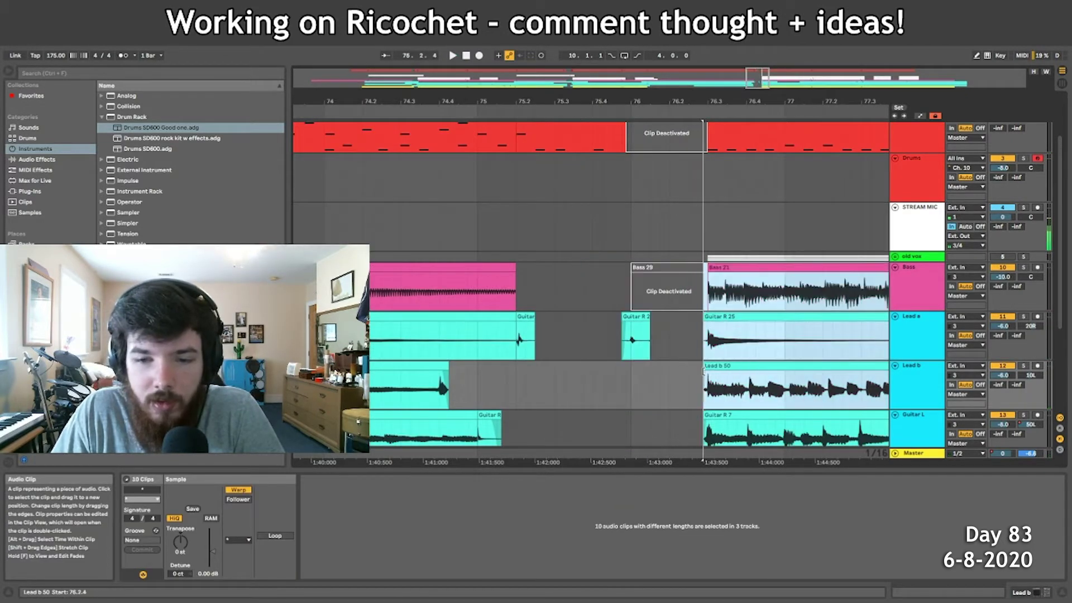
left_click(593, 391)
key("space")
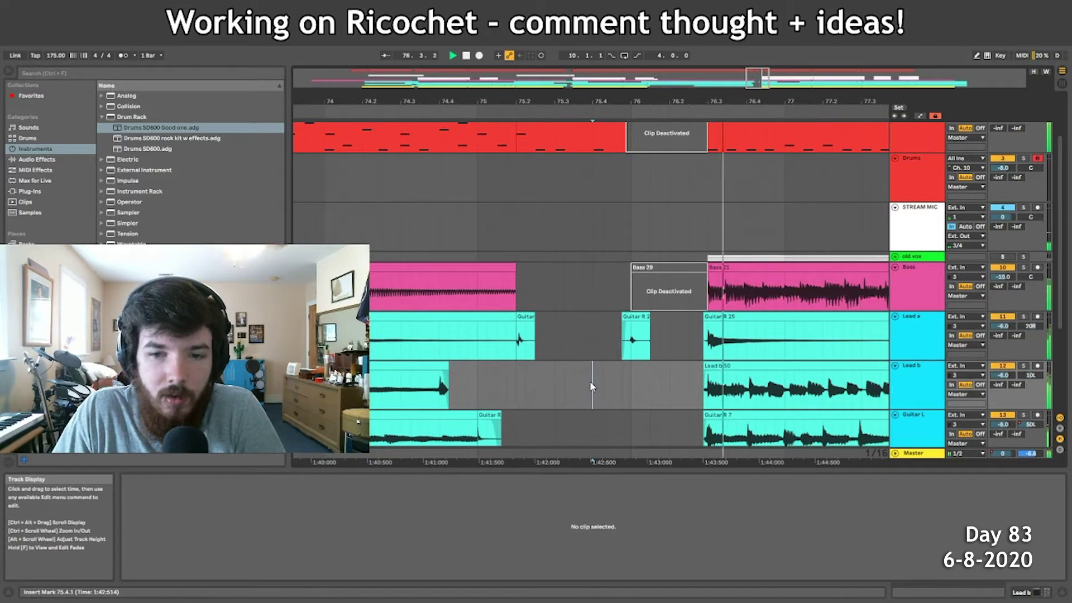
scroll(441, 385, "down", 3)
left_click_drag(574, 312, 522, 387)
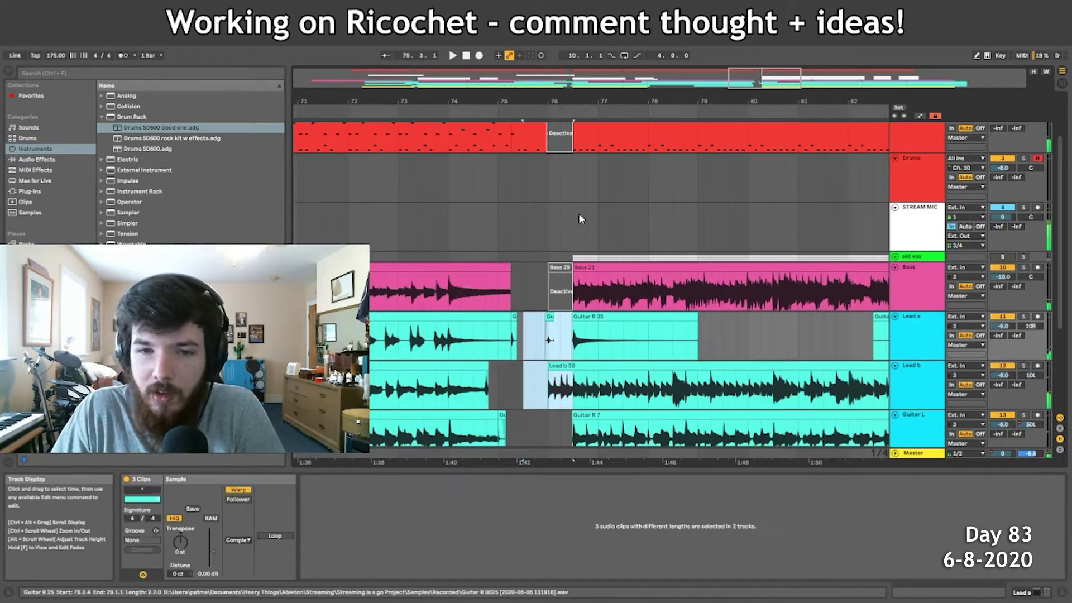
left_click_drag(578, 101, 579, 78)
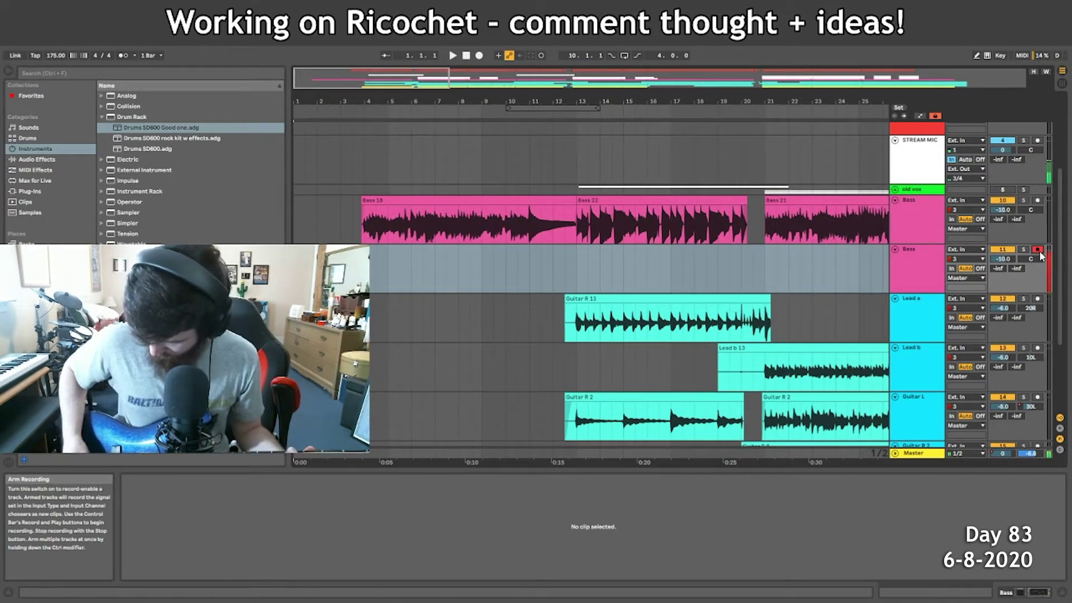
Record the Bass 17 take on the armed second Bass track, then stop playback.
left_click(479, 56)
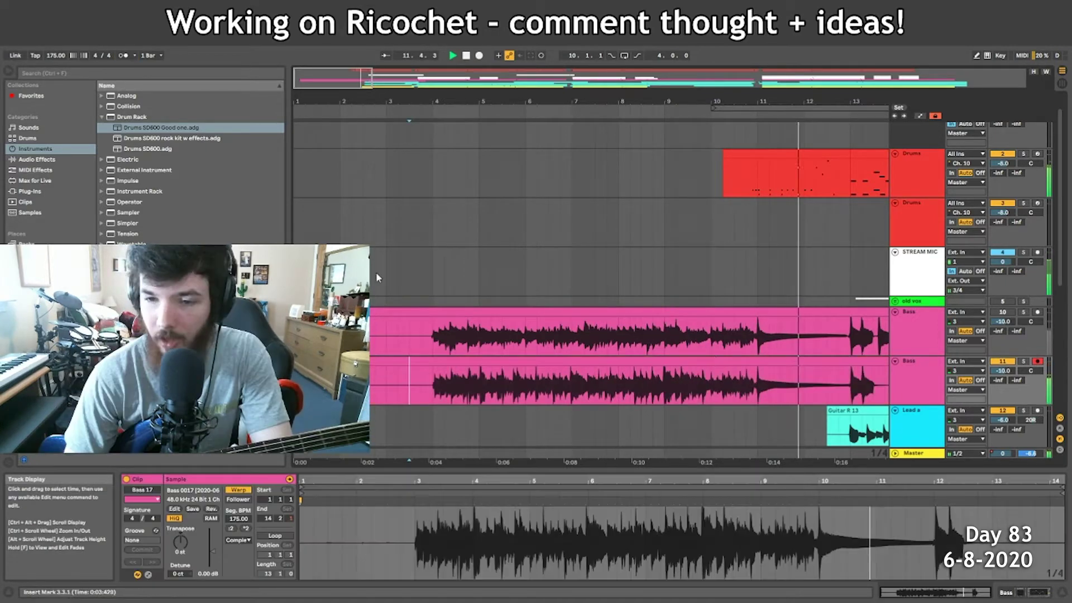
left_click(479, 56)
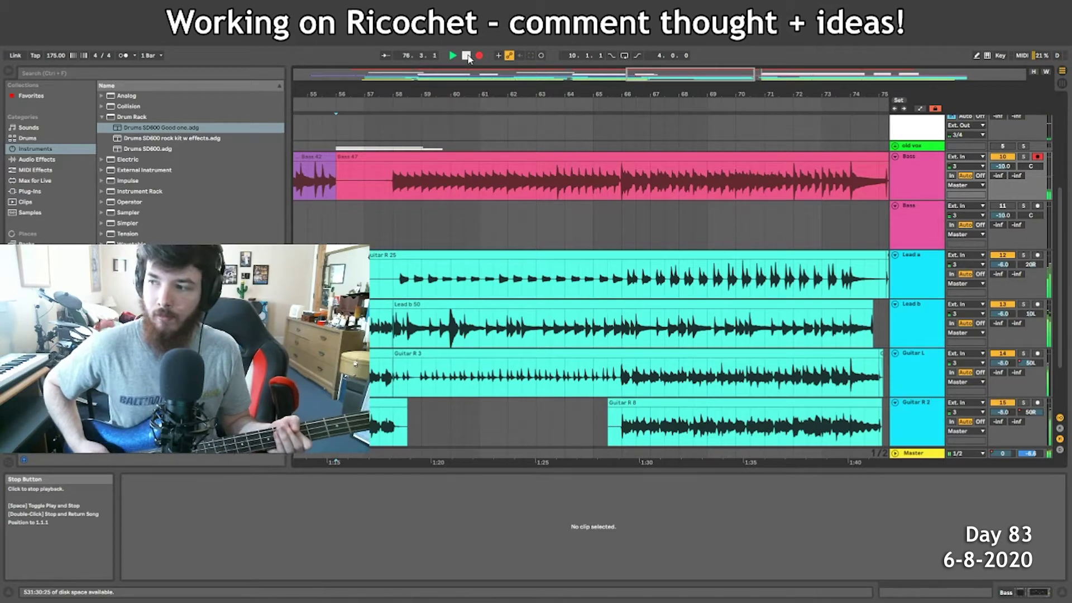
left_click(467, 56)
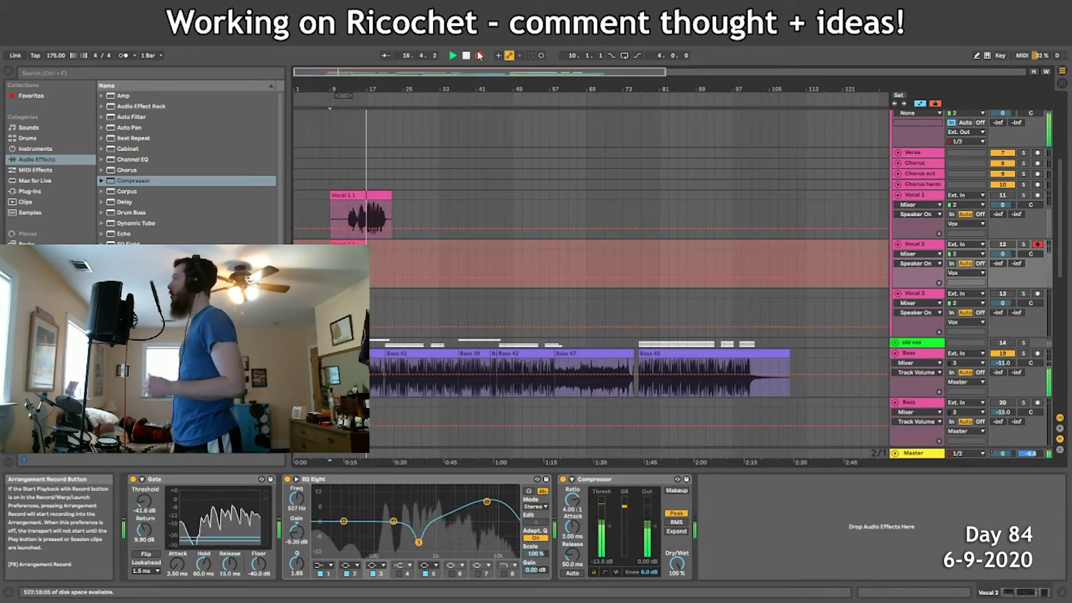
Move take recording on to the Vocal 3 track and solo Lead b to check the takes.
key("Down")
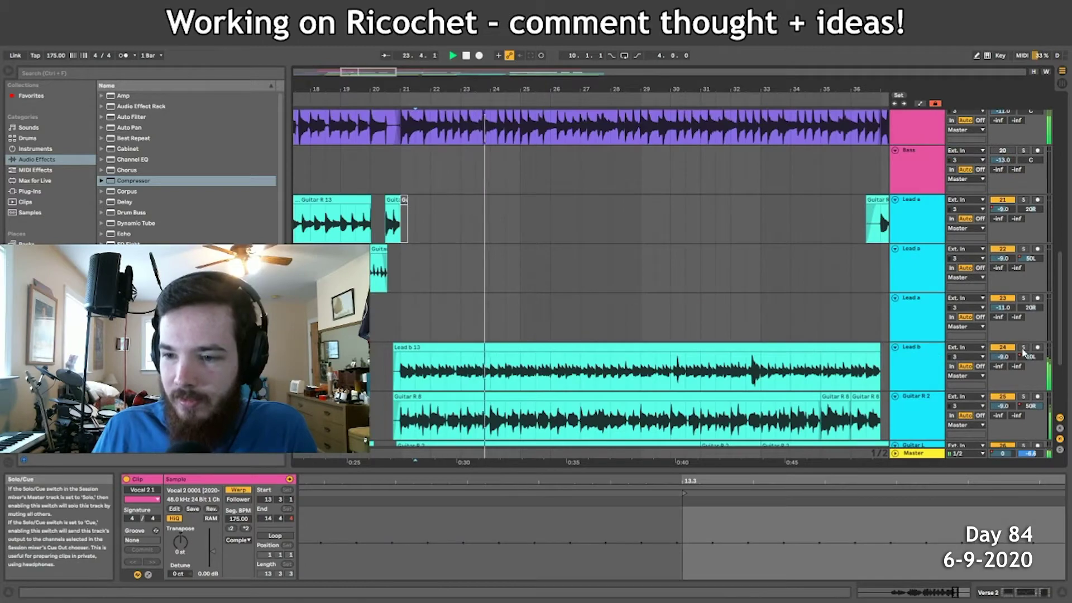
left_click(1023, 347)
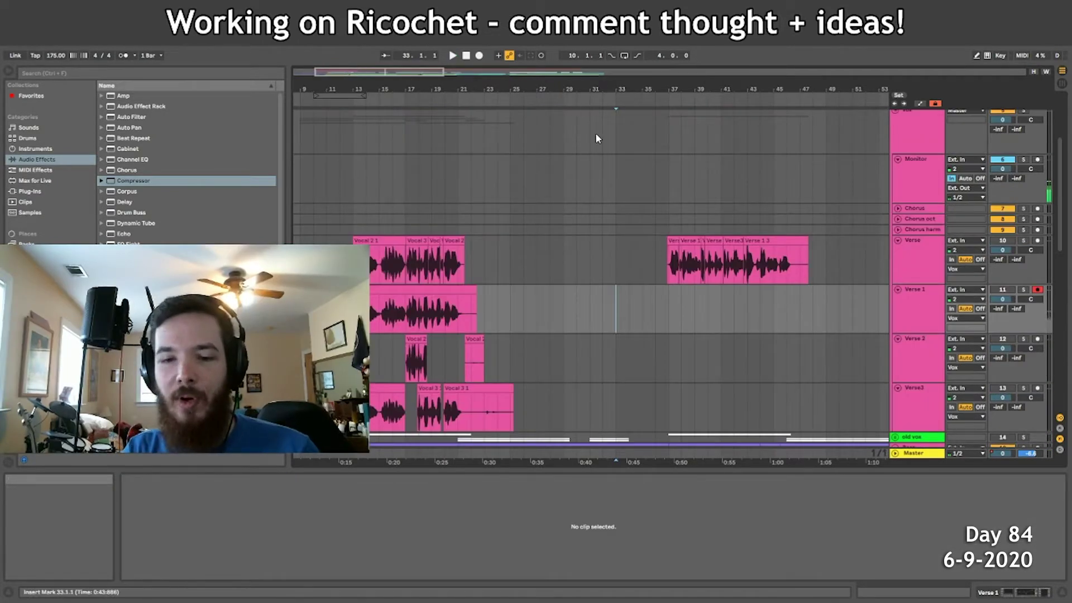
scroll(595, 138, "down", 10)
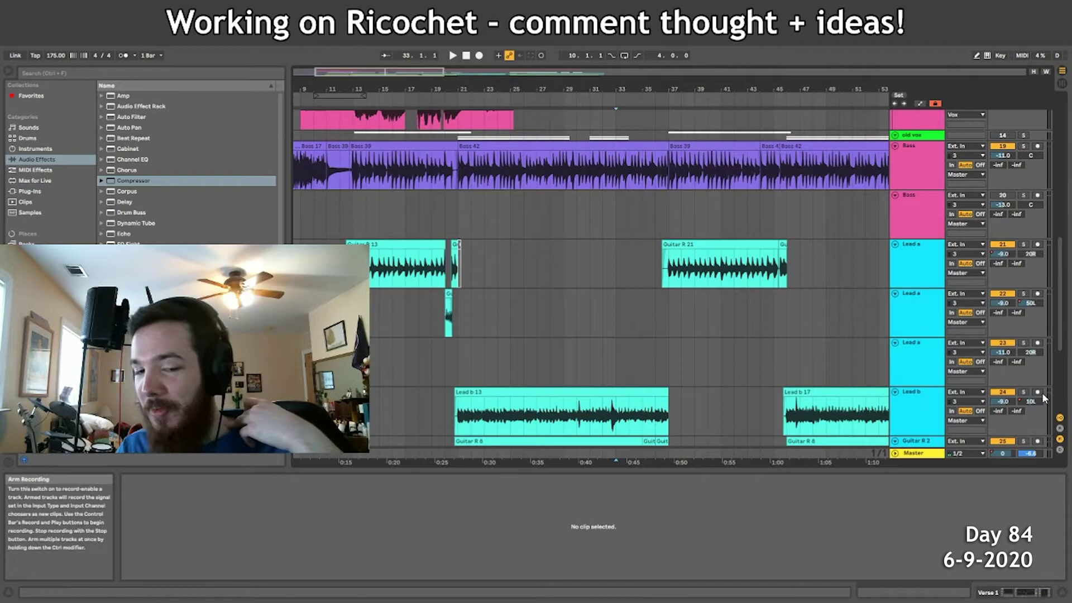
scroll(658, 264, "up", 5)
scroll(653, 262, "up", 3)
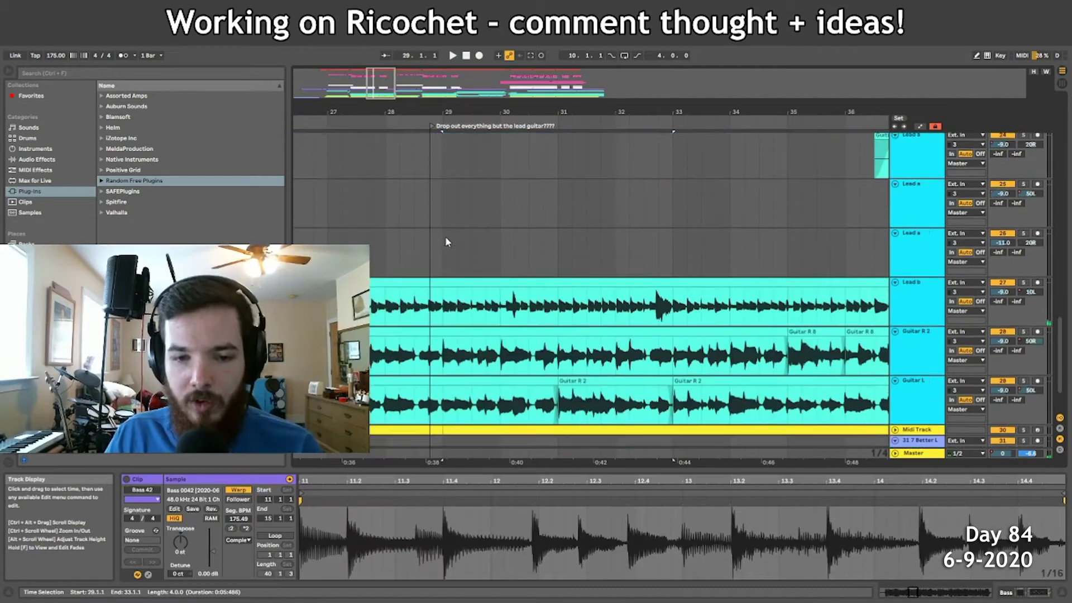
Play the arrangement from bar 27 on the Drums track.
scroll(444, 236, "down", 3)
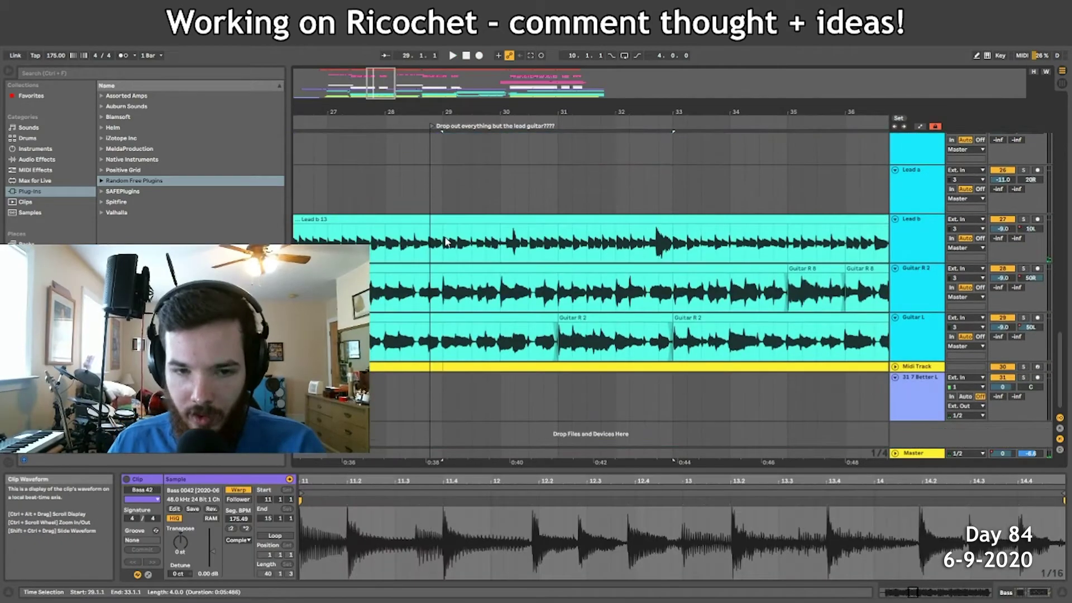
scroll(436, 293, "up", 3)
scroll(435, 294, "down", 3)
scroll(322, 216, "up", 5)
left_click(322, 216)
key("space")
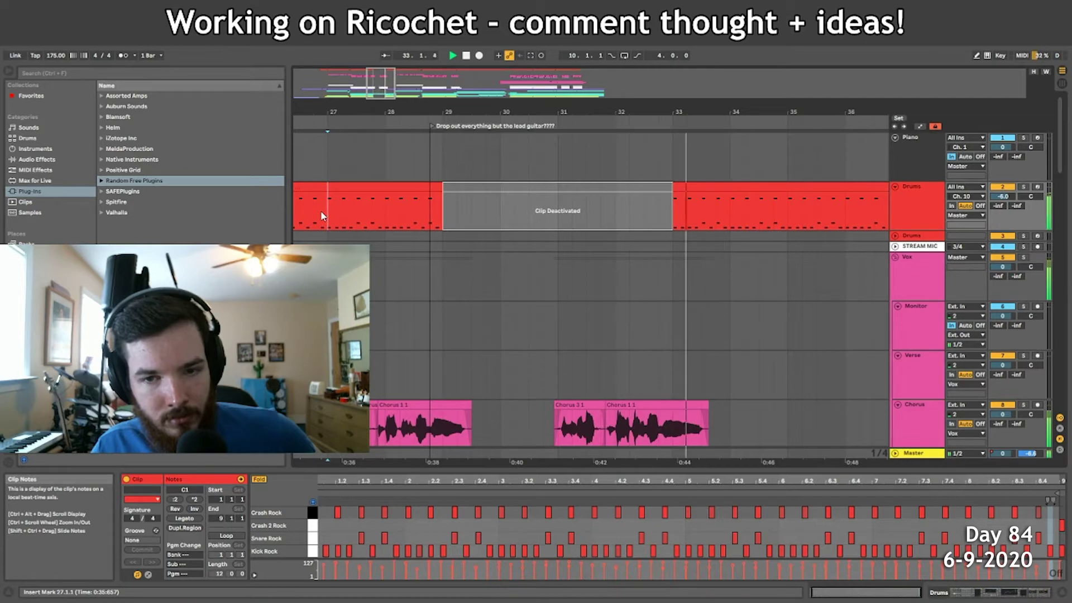
Extend the deactivated Bass 42 section to about bar 36 and play back the dropout.
scroll(544, 274, "down", 10)
scroll(536, 313, "up", 3)
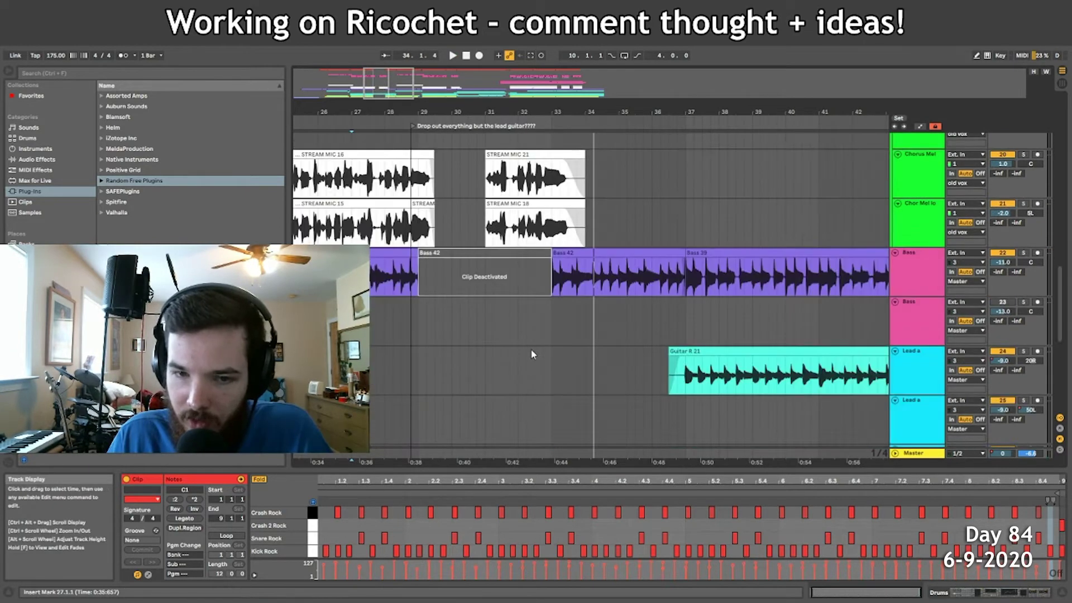
left_click(421, 306)
left_click(559, 212)
left_click_drag(548, 277, 650, 290)
key("space")
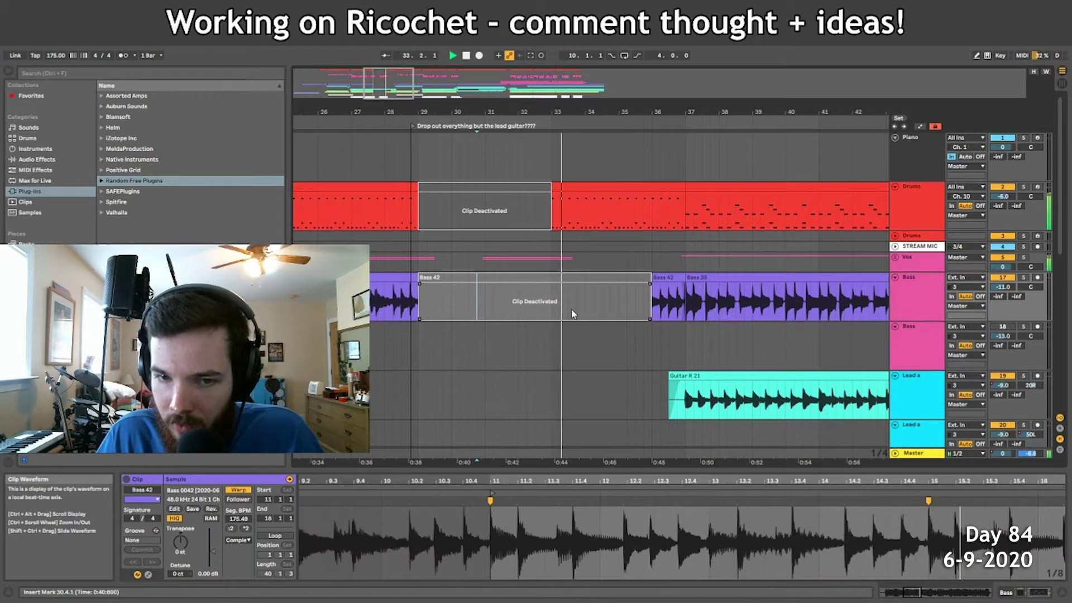
key("0")
key("space")
Open the Drums clip at bar 36, show its devices and audio effects, and display automation.
left_click(668, 197)
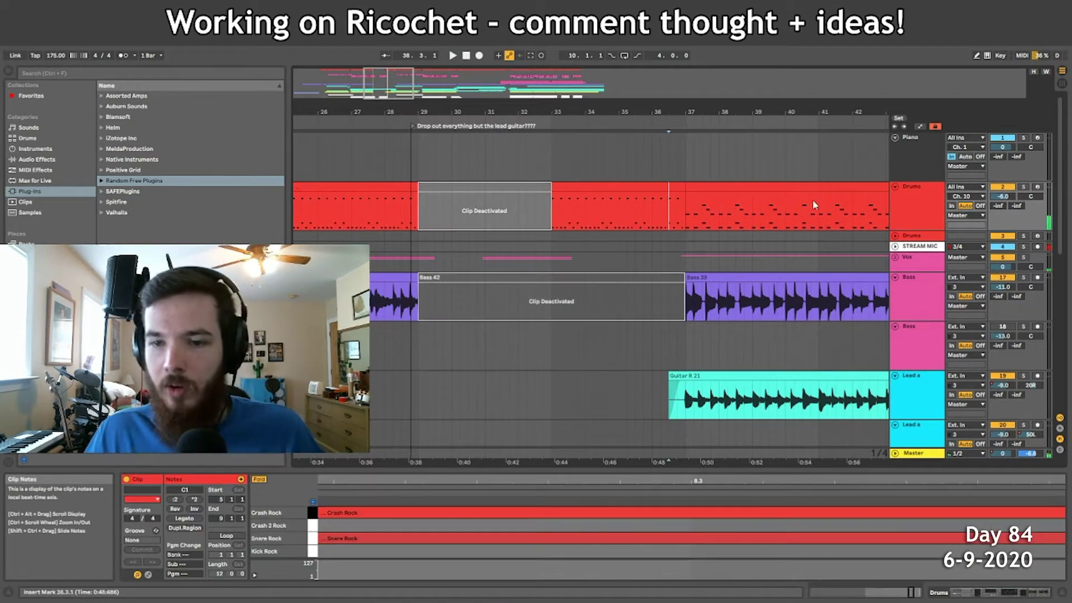
left_click(927, 209)
left_click(37, 159)
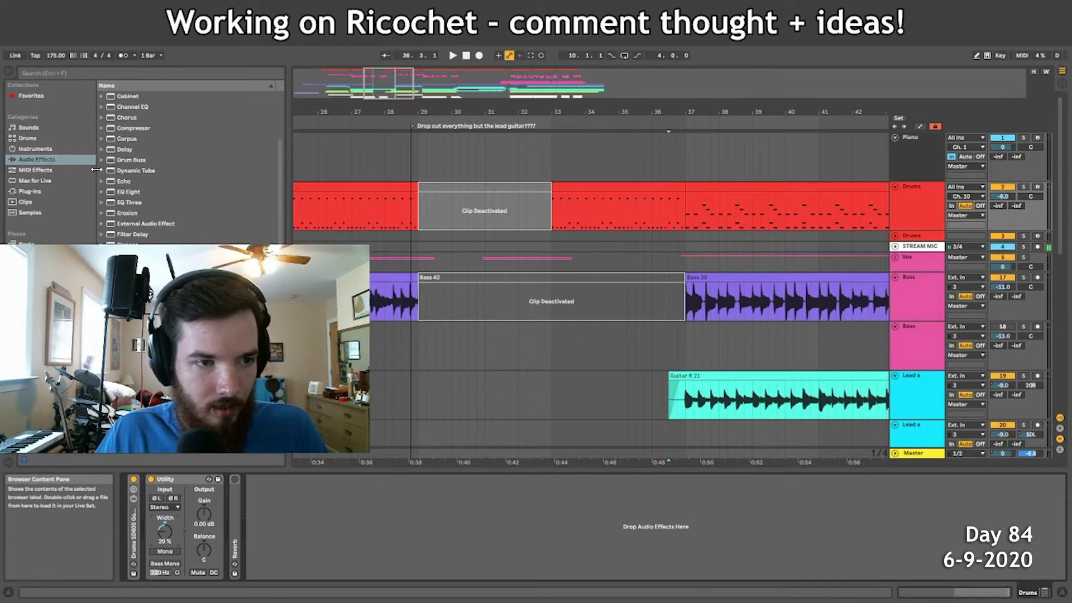
scroll(132, 130, "up", 2)
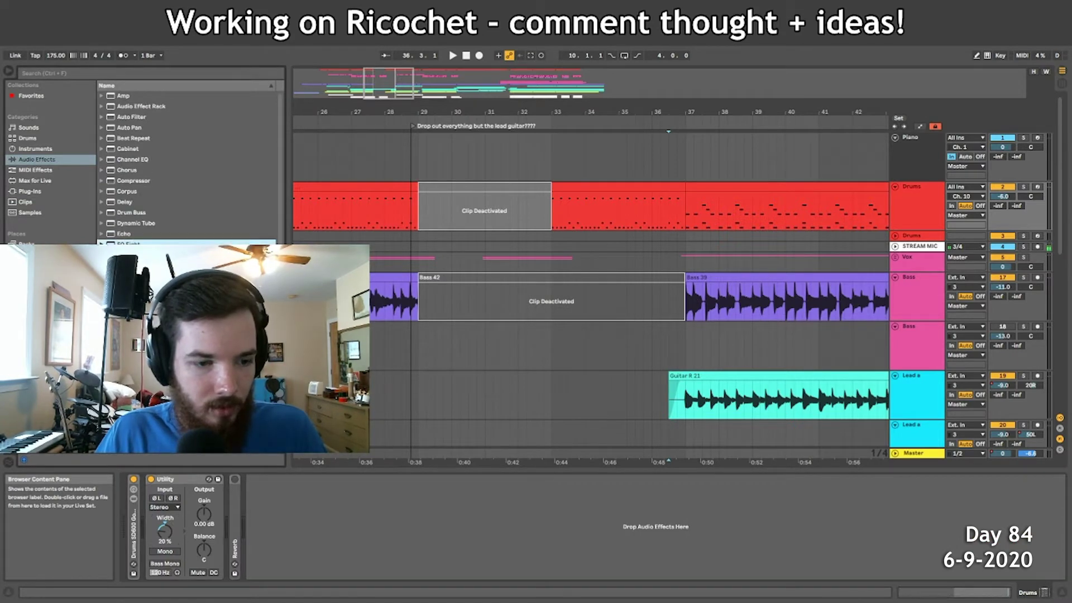
key("Return")
key("space")
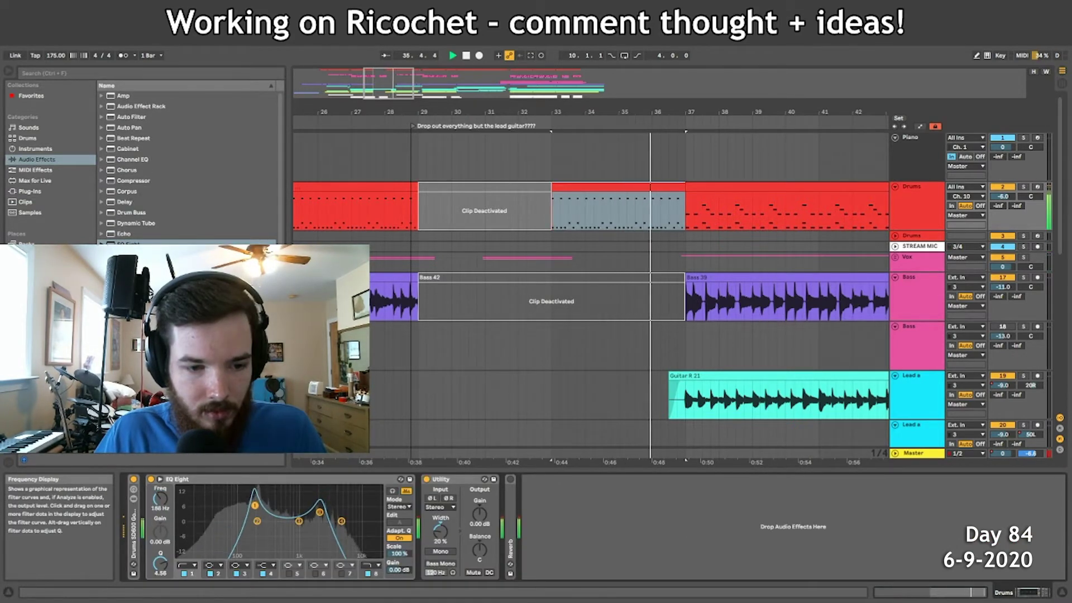
key("space")
key("a")
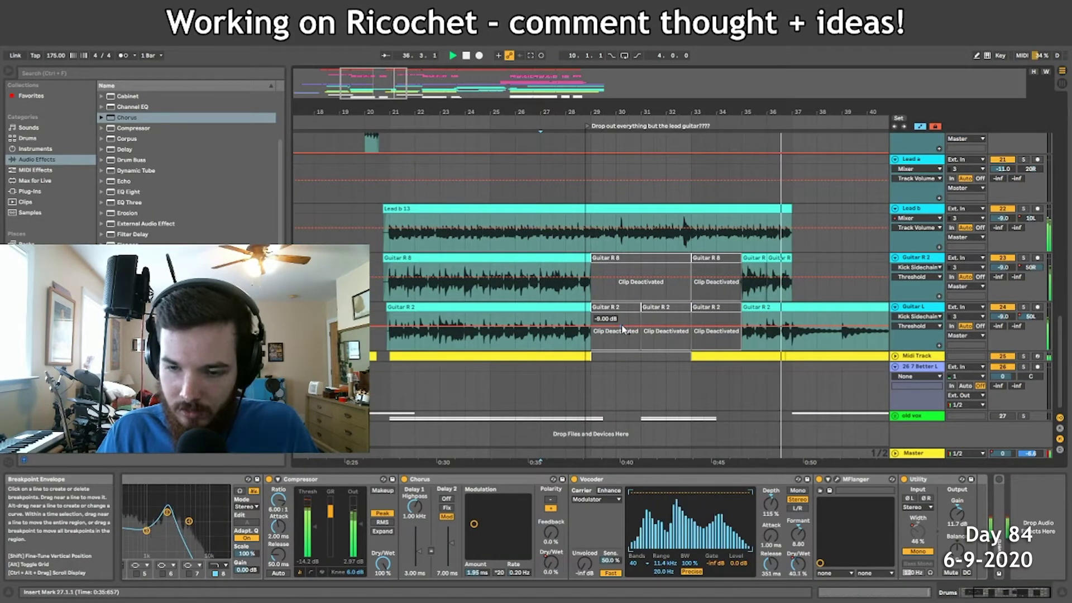
Deactivate the Guitar R 8 and Guitar R 2 clips in bars 35–37 and replay from bar 35.
left_click(743, 257)
key("space")
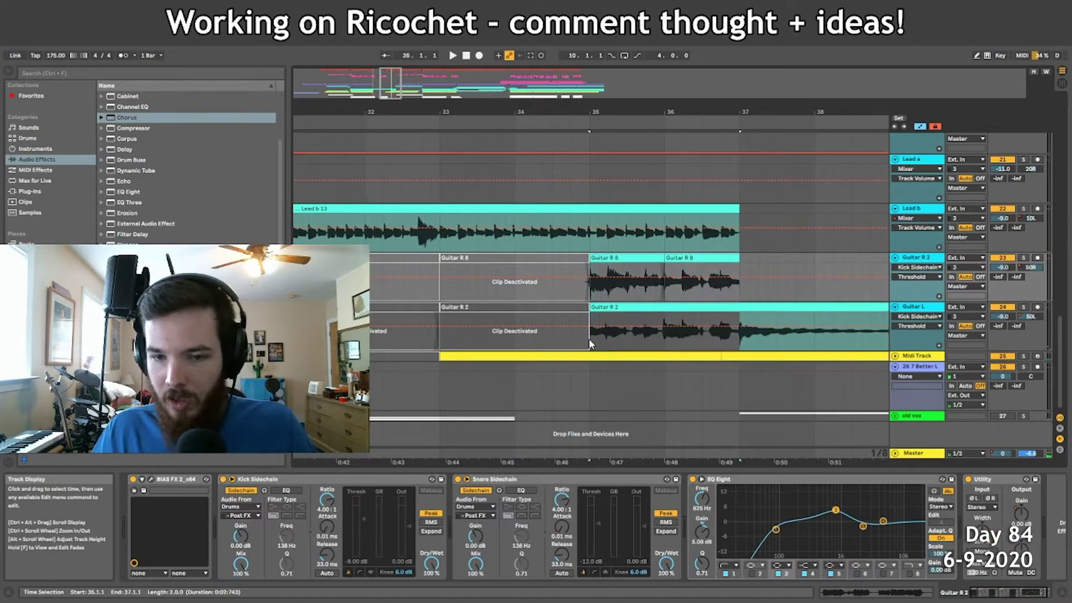
key("0")
key("space")
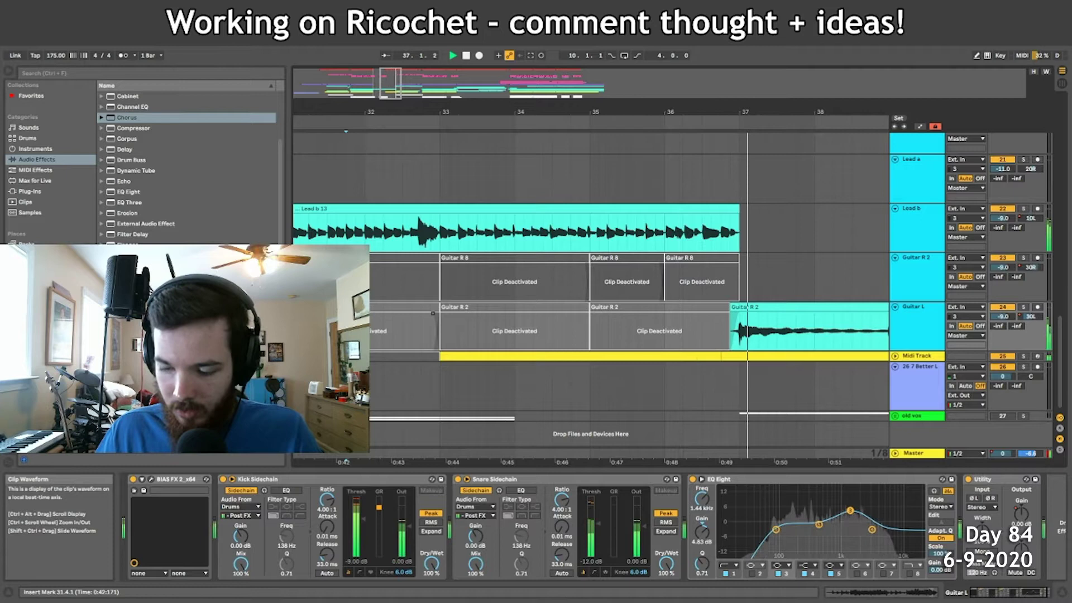
left_click_drag(734, 117, 734, 108)
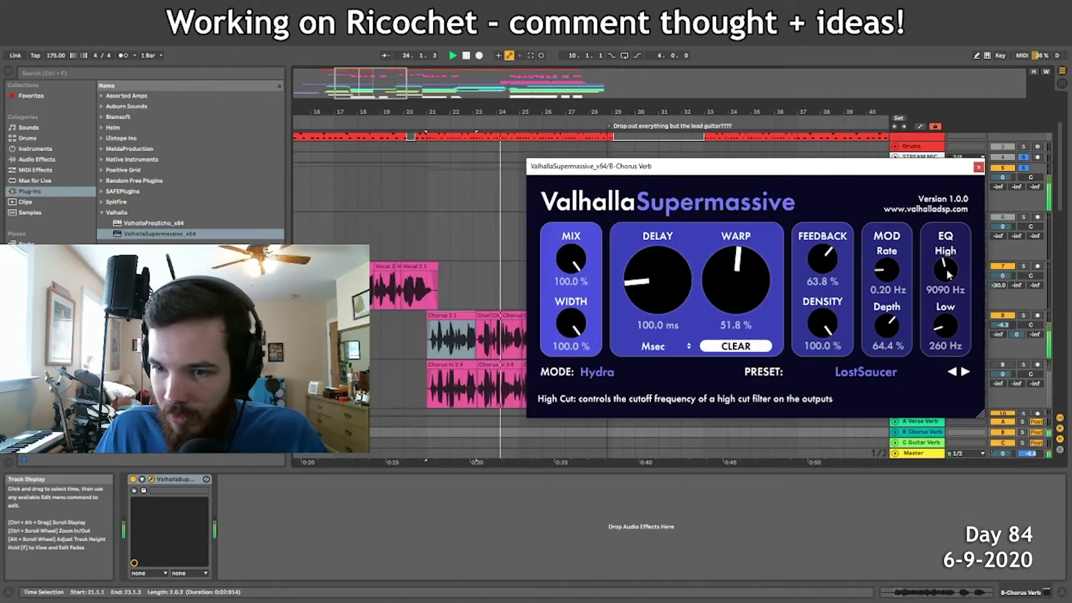
Close the Valhalla Supermassive window and unsolo the Vox and Stream Mic tracks.
left_click(978, 168)
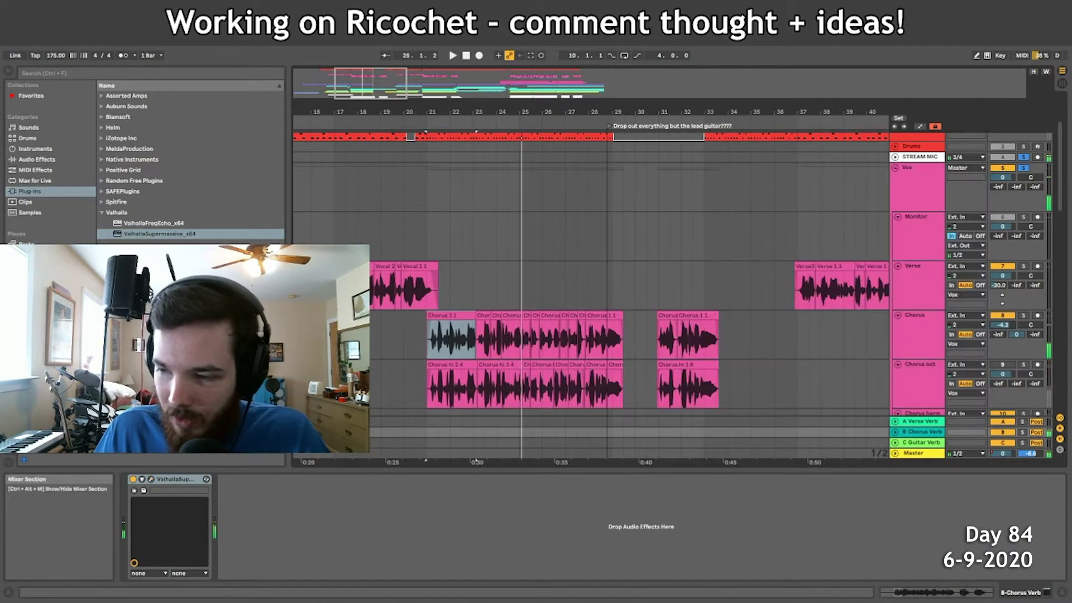
left_click(1025, 167)
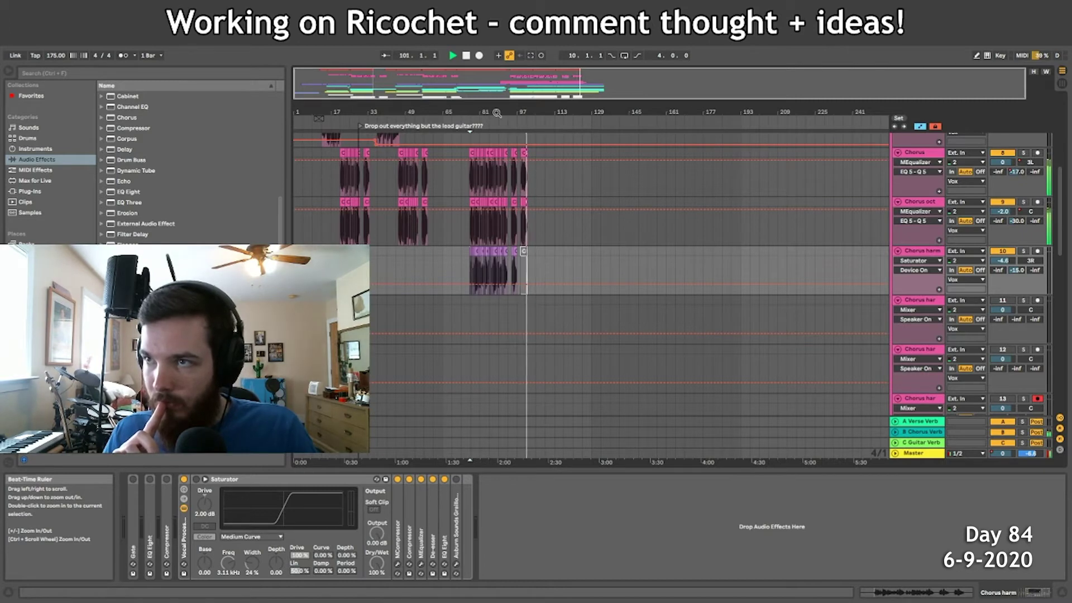
Zoom the arrangement to bars 17–105 and play from bar 44.
key("space")
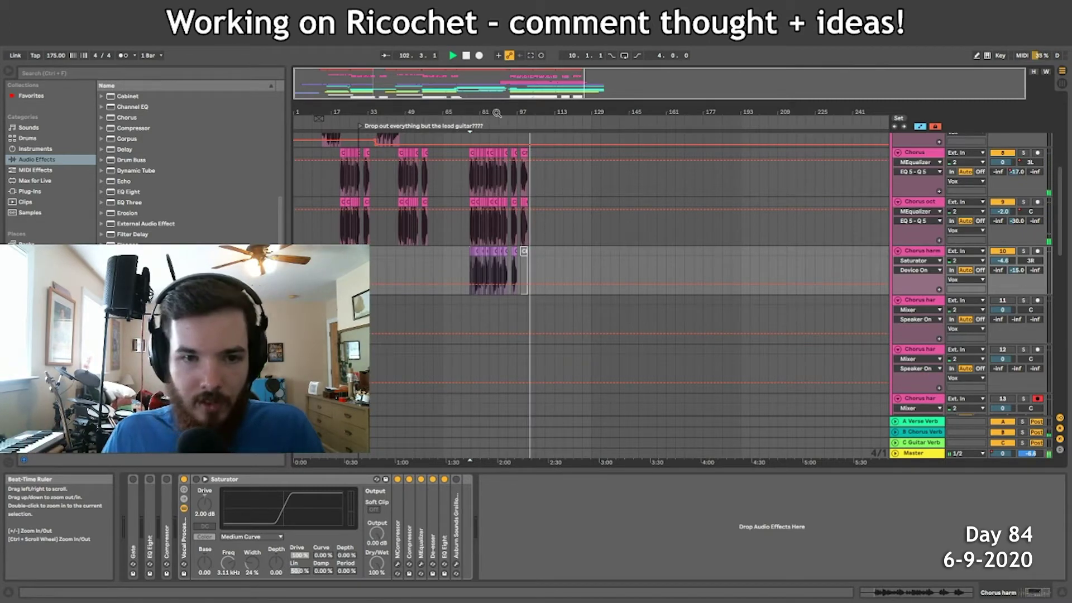
scroll(417, 182, "up", 5)
left_click_drag(407, 114, 419, 159)
scroll(547, 259, "down", 3)
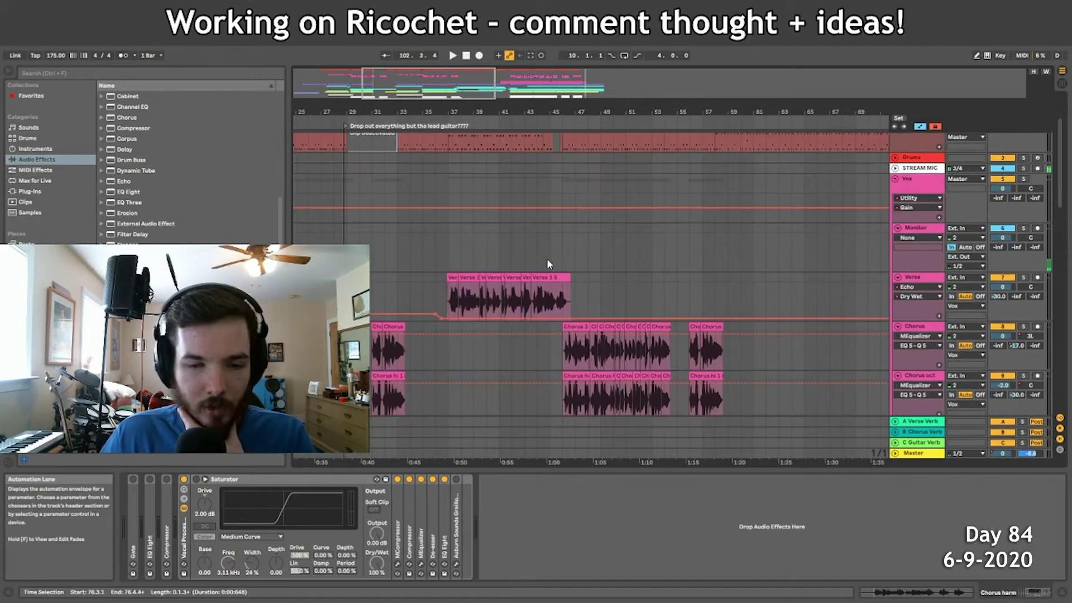
left_click_drag(547, 259, 574, 116)
left_click(538, 207)
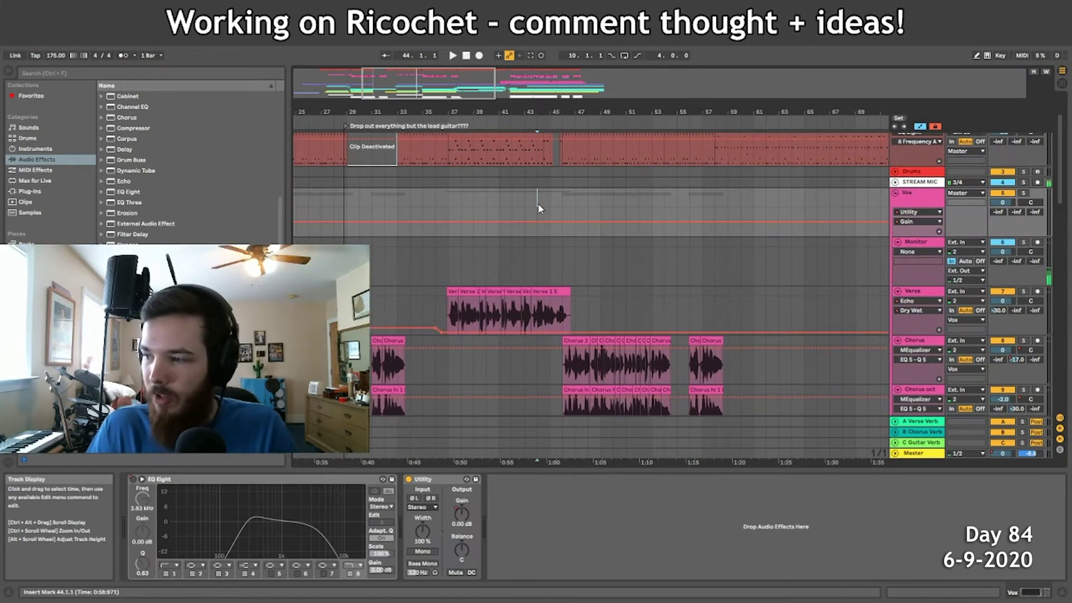
key("space")
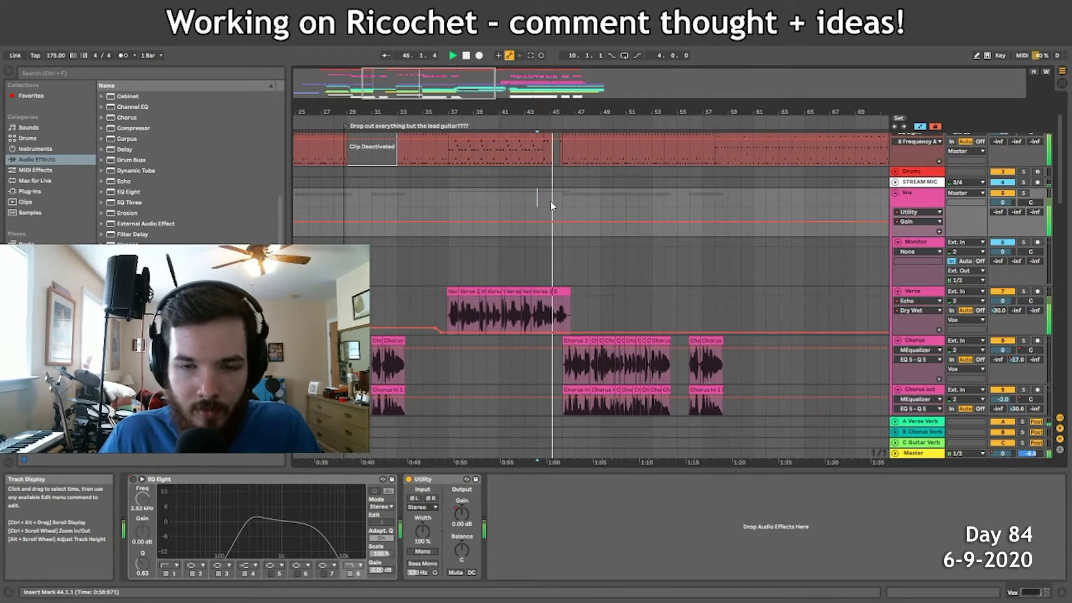
Arm the second Lead a track and record a new take from bar 44.
scroll(553, 257, "up", 5)
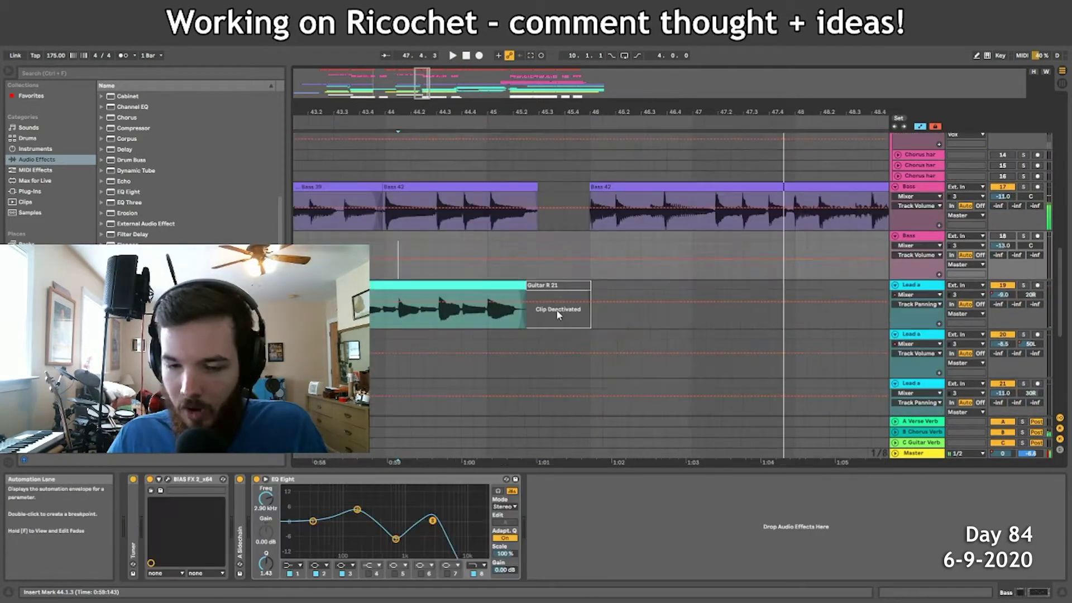
scroll(557, 311, "down", 2)
left_click(557, 286)
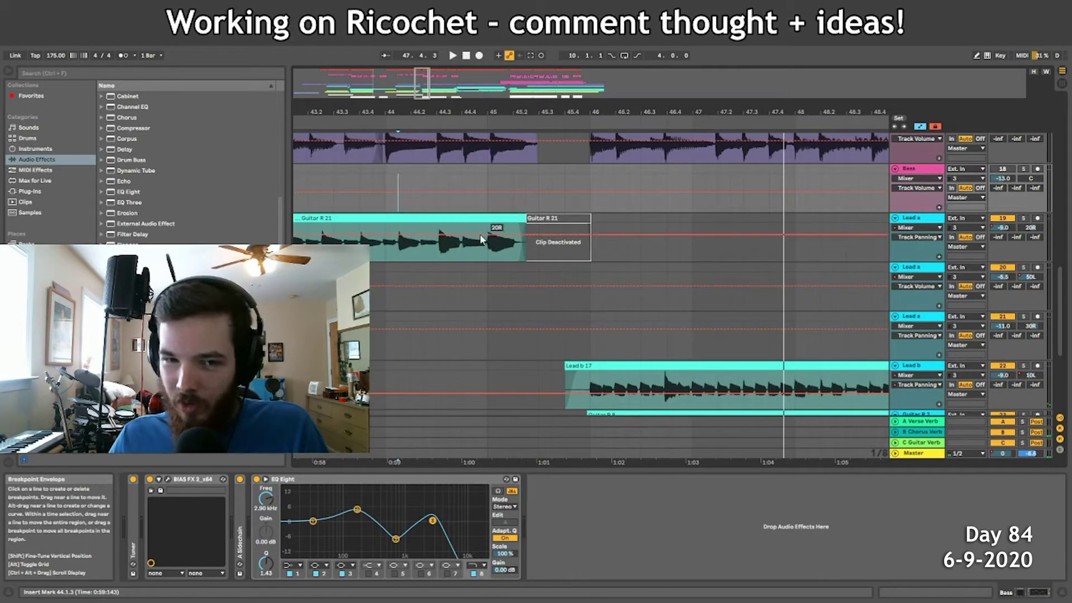
left_click(479, 56)
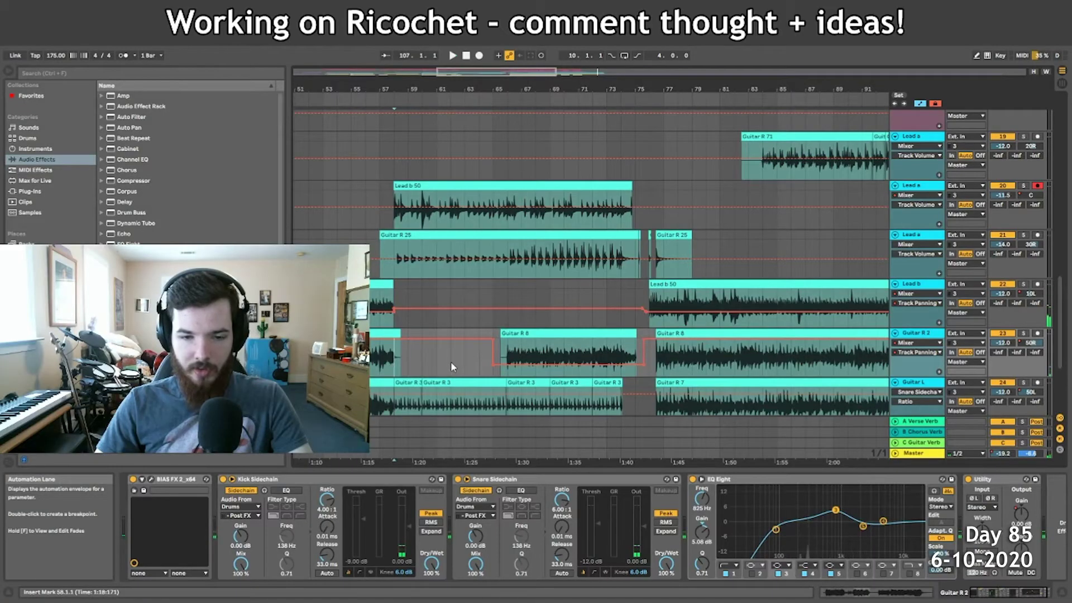
Play from bar 62, switch Lead a's automation lane to Track Panning, and zoom to bars 61–77.
left_click(451, 361)
key("space")
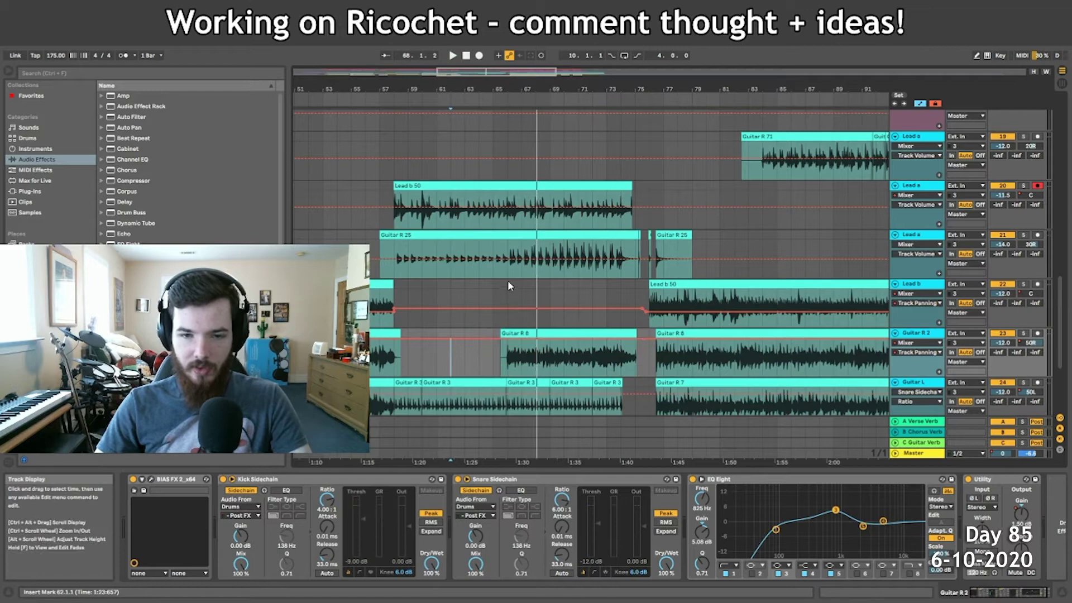
left_click(918, 253)
left_click(927, 262)
scroll(412, 302, "up", 3)
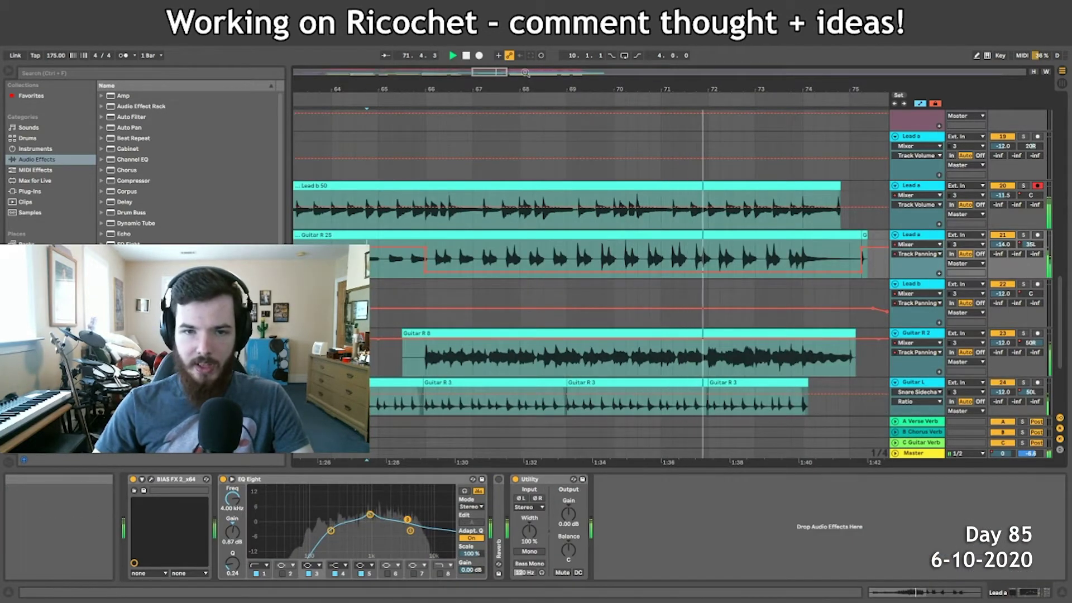
left_click_drag(536, 93, 553, 84)
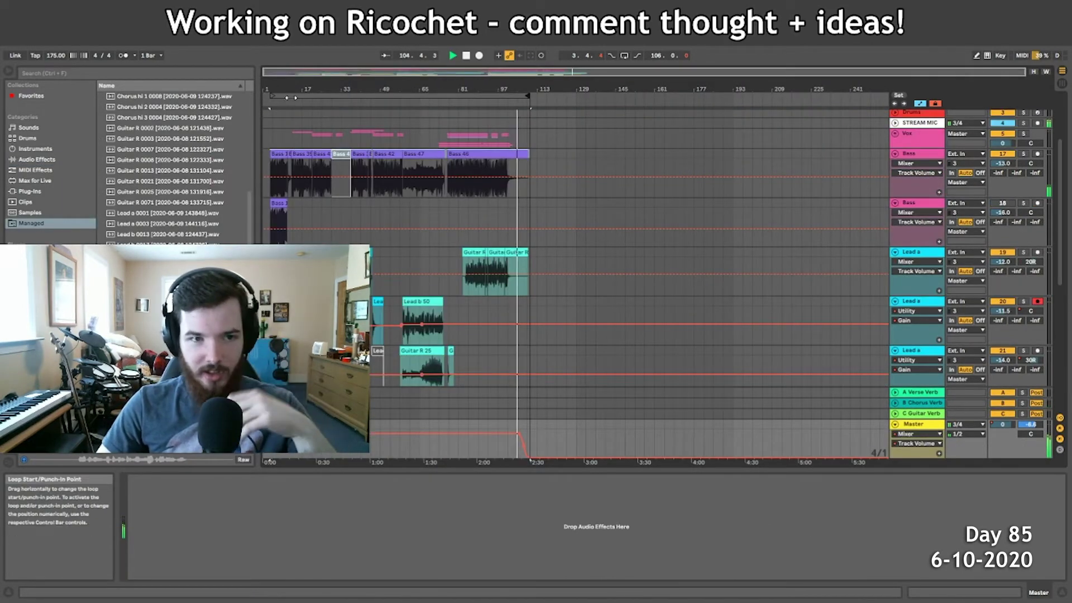
left_click(295, 97)
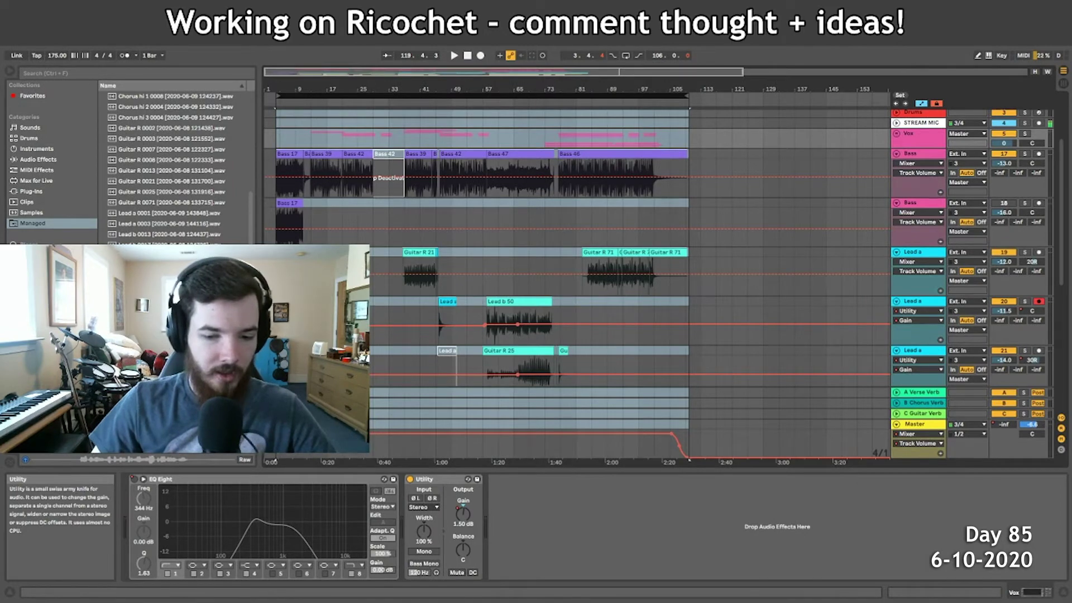
Bring OneNote forward and scroll down the Song 13 - Ricochet lyrics page.
key("alt+Tab")
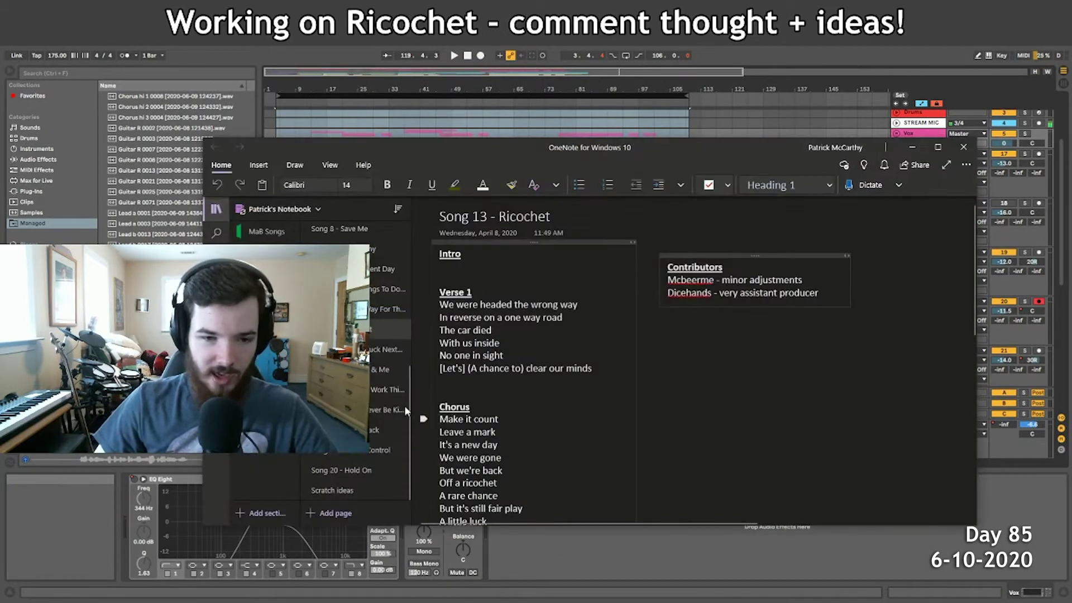
scroll(558, 363, "down", 10)
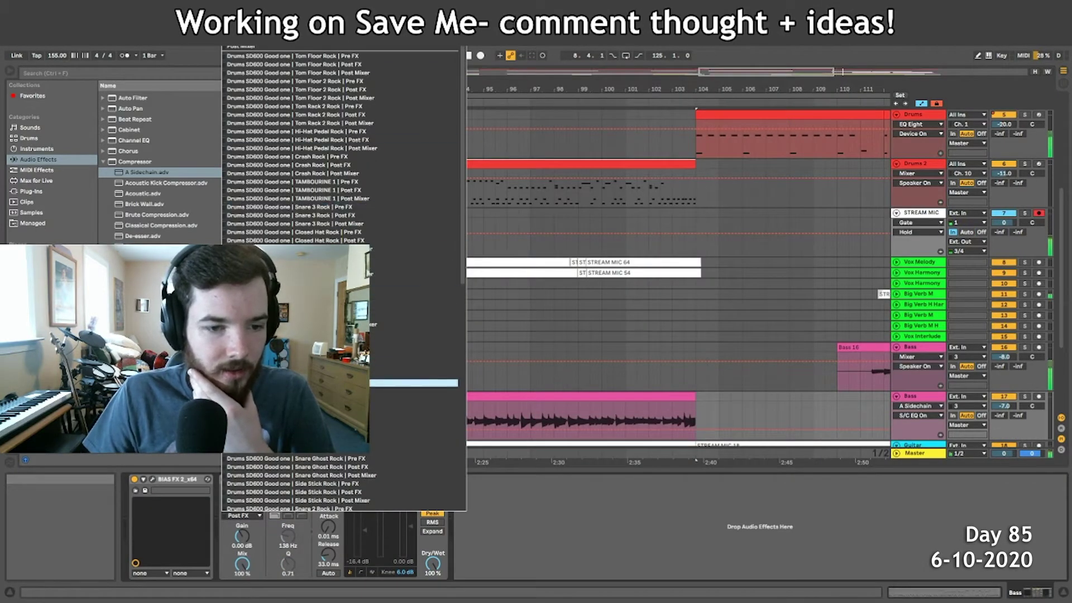
Briefly solo the Bass, then arm the third Intro track and record new vocal takes until stopping.
left_click(1025, 396)
left_click(1024, 397)
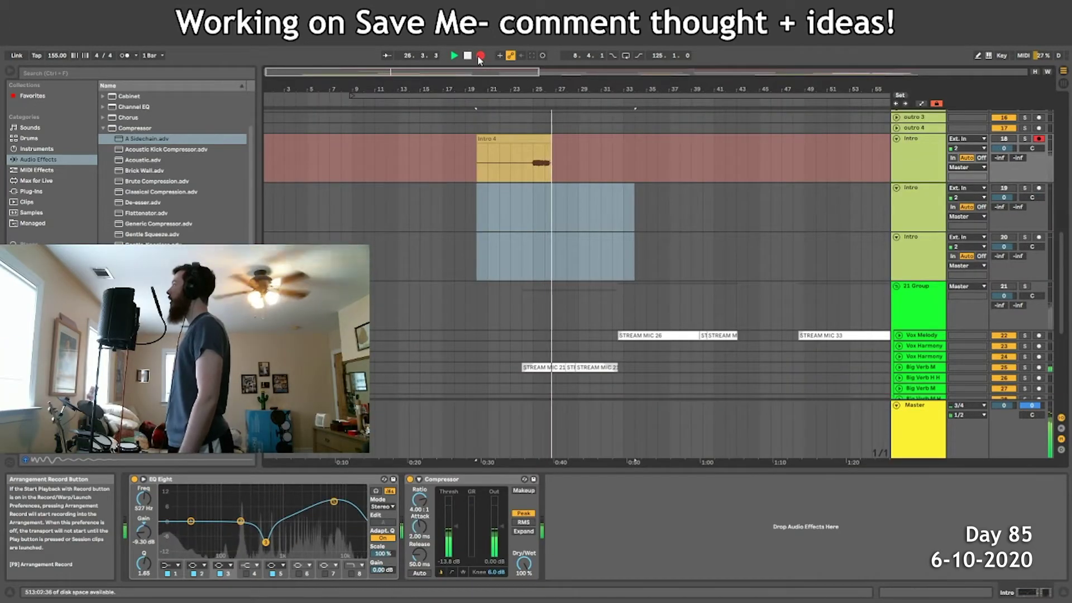
left_click(1039, 237)
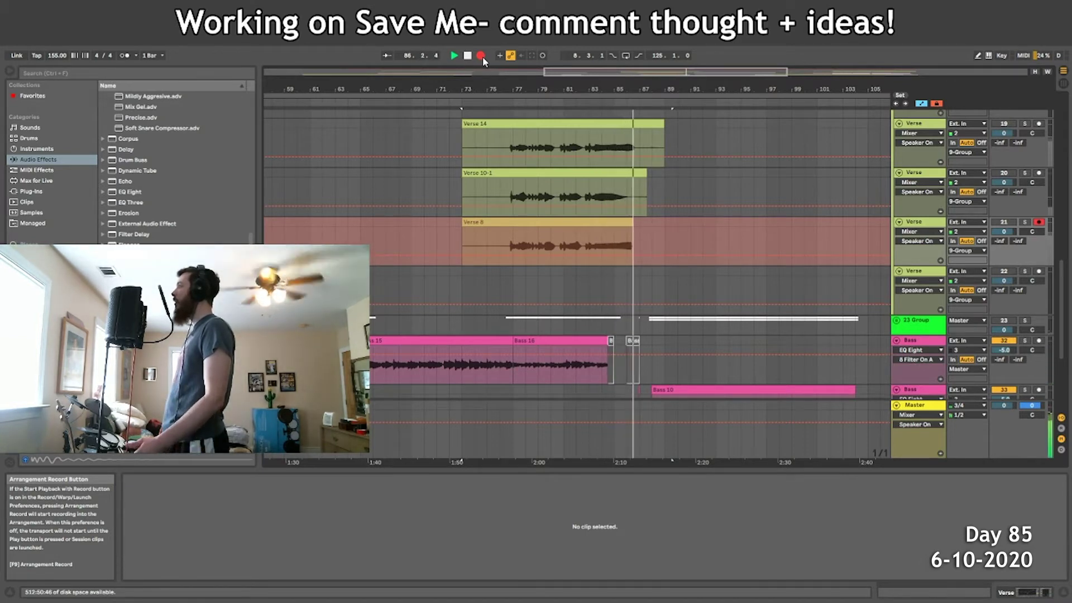
key("space")
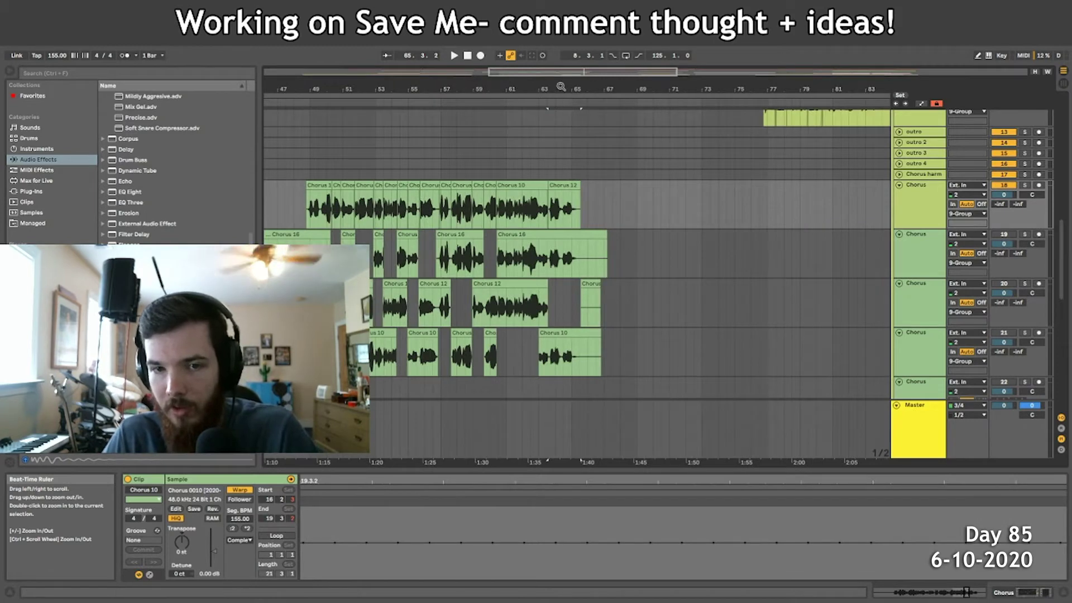
Delete the old clips across the three Chorus tracks, leaving bars 49–121 in view.
left_click_drag(561, 86, 564, 67)
left_click_drag(730, 258, 381, 360)
key("Delete")
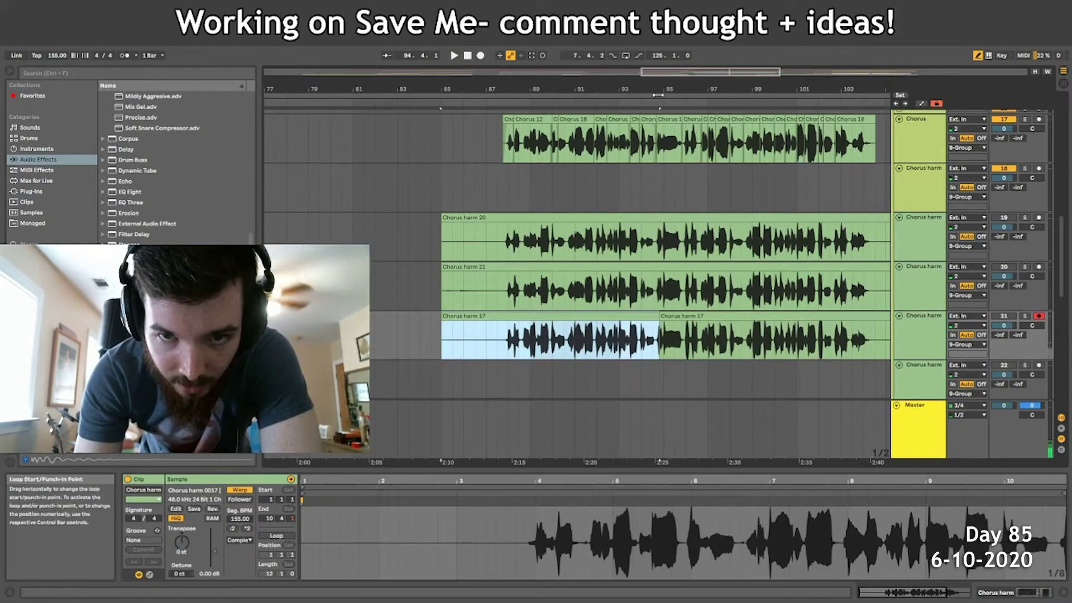
left_click_drag(658, 96, 657, 122)
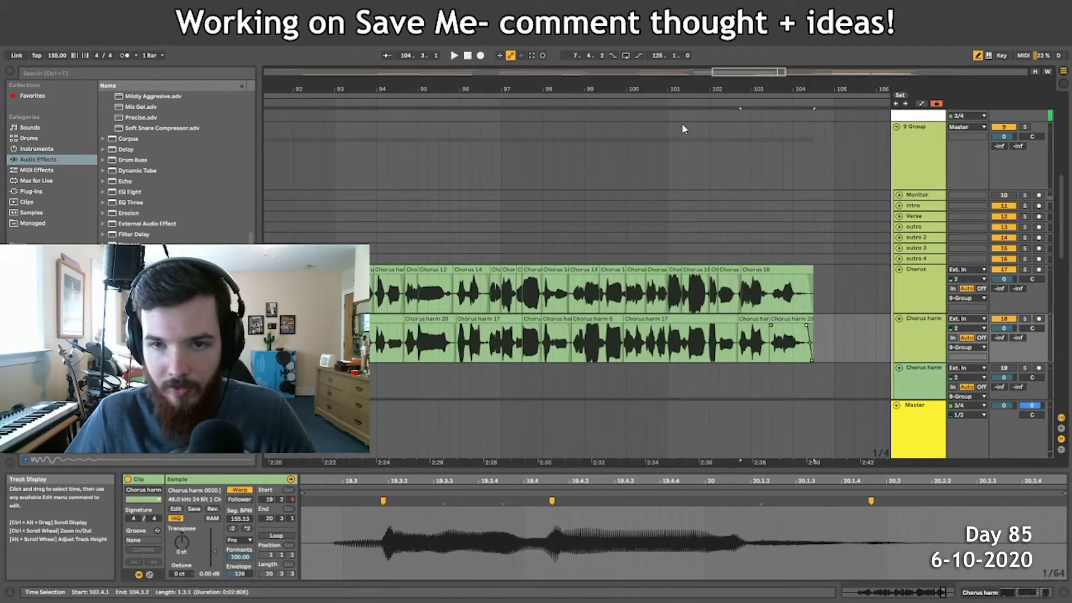
left_click_drag(683, 94, 683, 67)
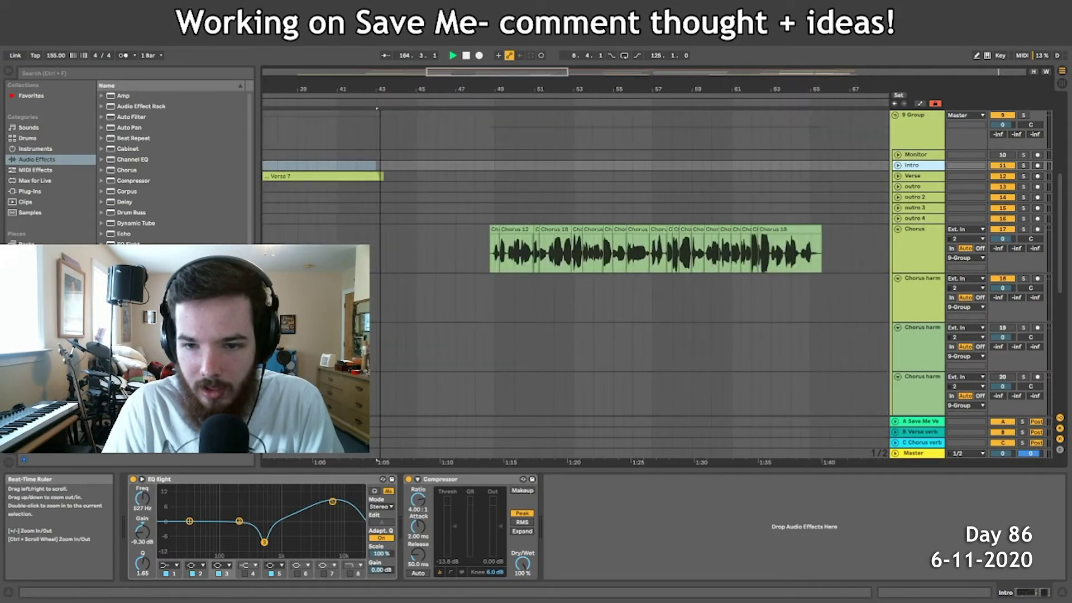
Open the Chorus 12 clip's details and switch on the Intro track's Vocal Processing rack.
left_click_drag(493, 249, 524, 249)
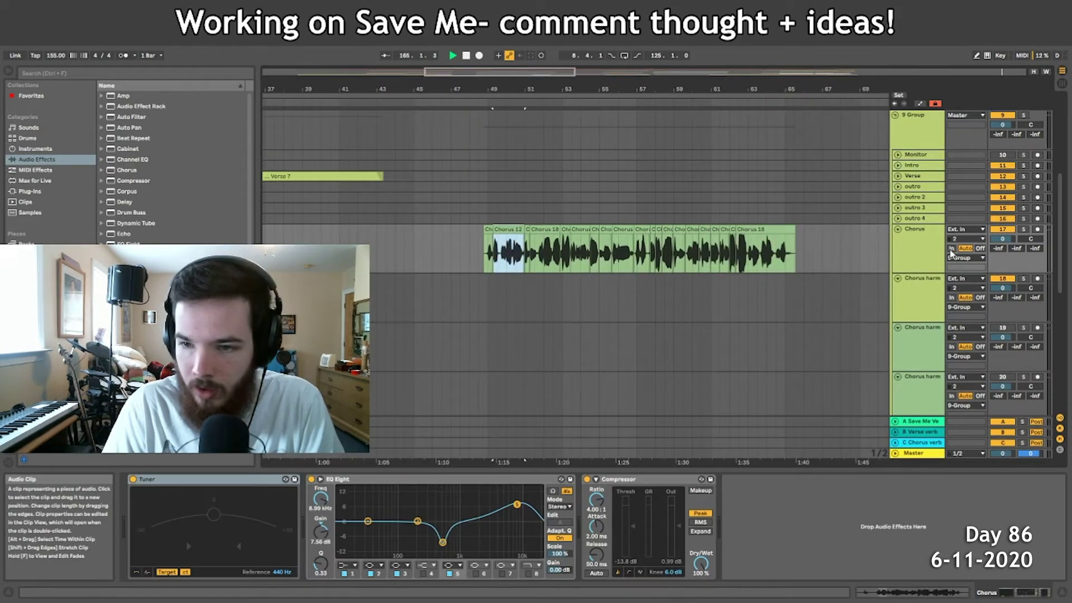
double_click(518, 232)
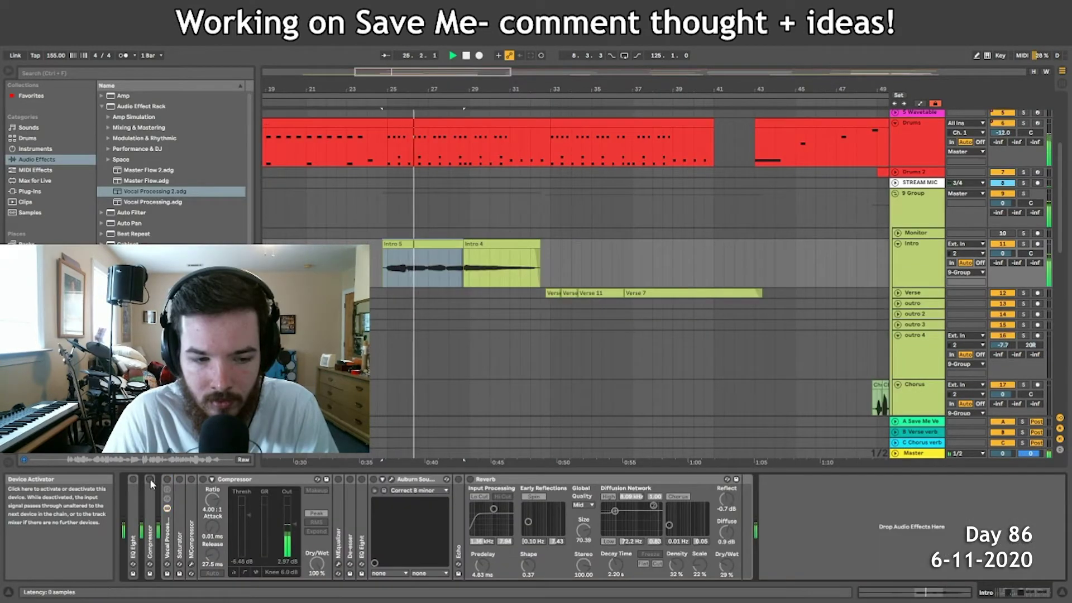
left_click(167, 480)
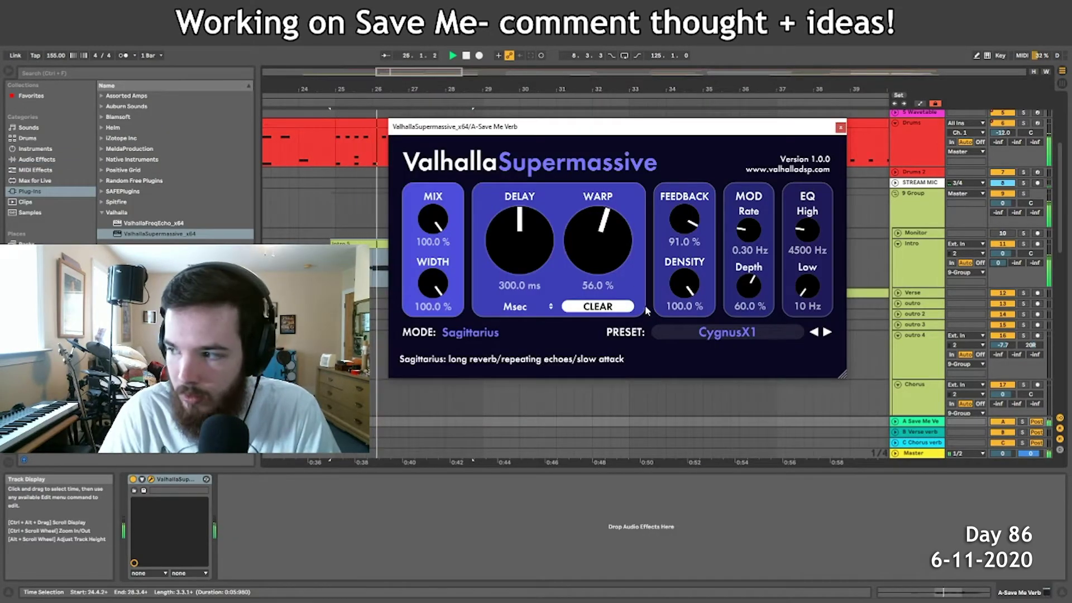
Shorten the reverb delay to 271.2 ms and switch Supermassive to the Massive Vocal preset.
left_click_drag(999, 263, 999, 274)
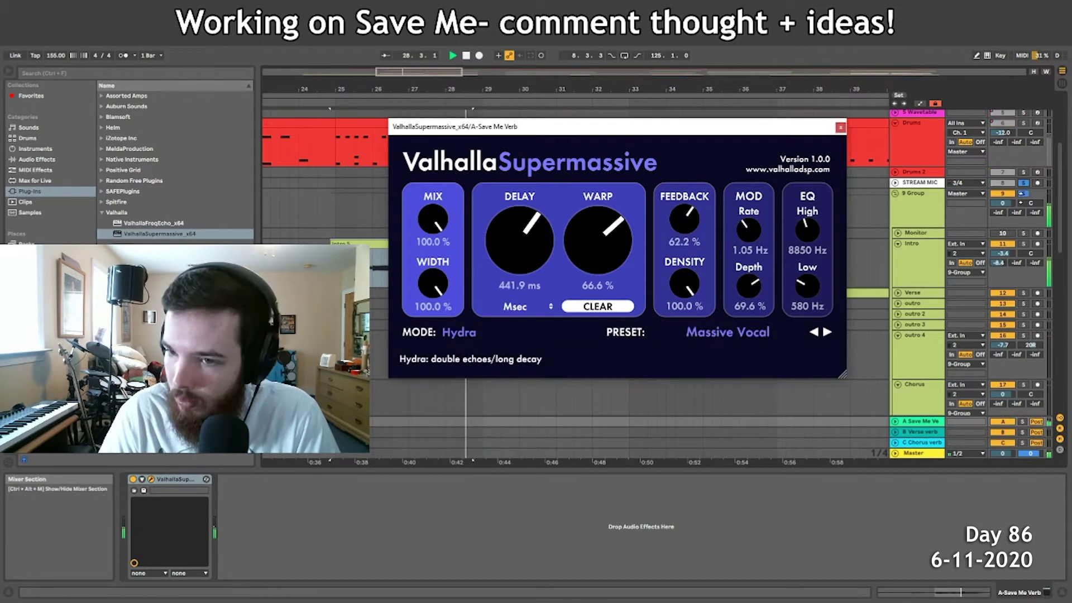
left_click(1025, 194)
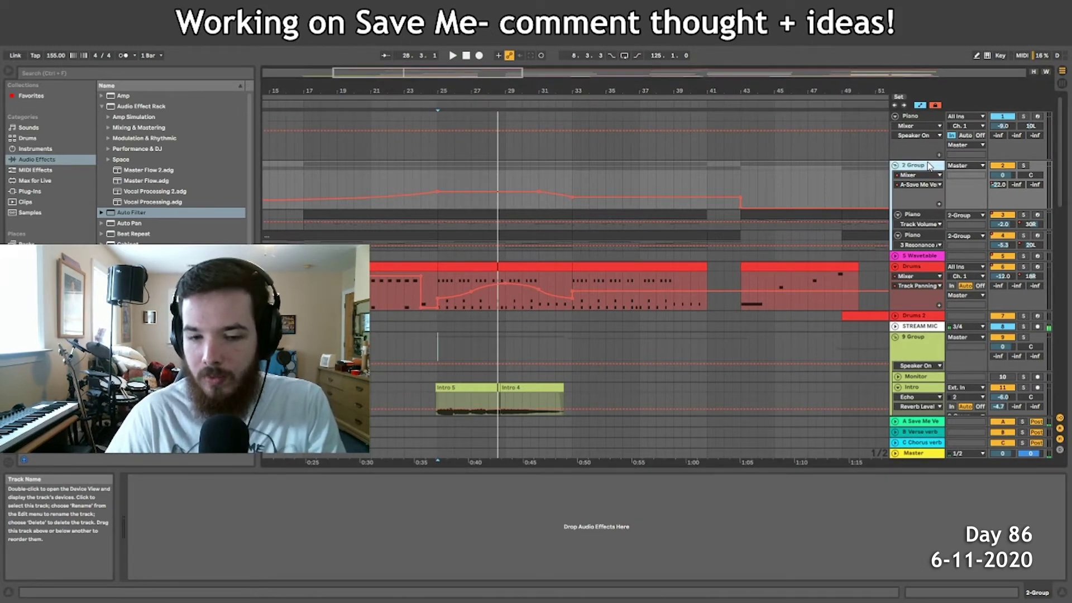
Add an EQ Eight after 2 Group's Utility, play it back, and open the vocal compressor and EQ windows.
scroll(173, 167, "down", 5)
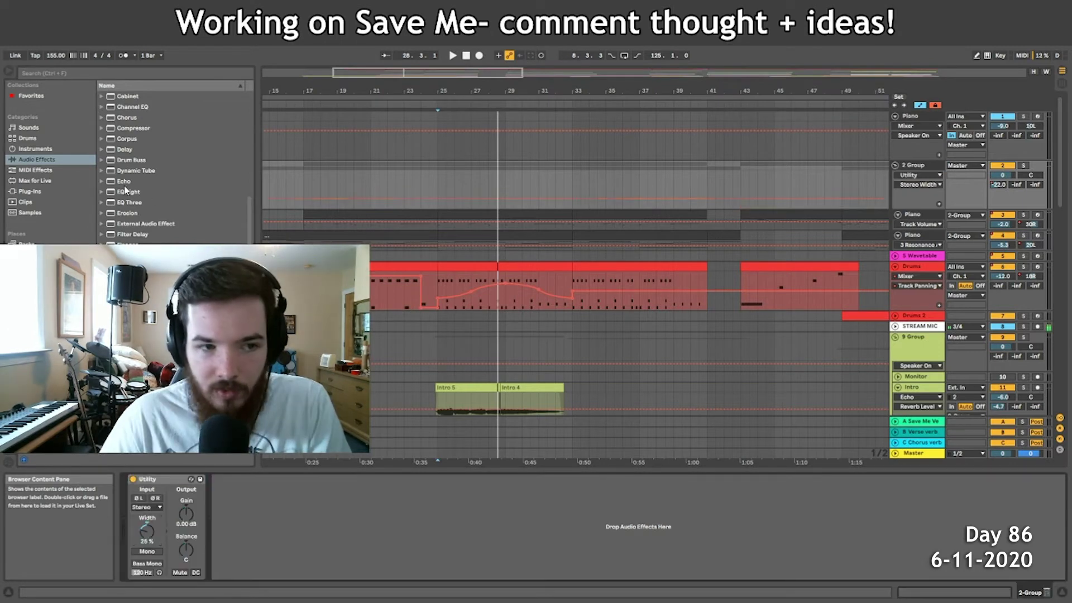
left_click_drag(128, 192, 323, 520)
key("space")
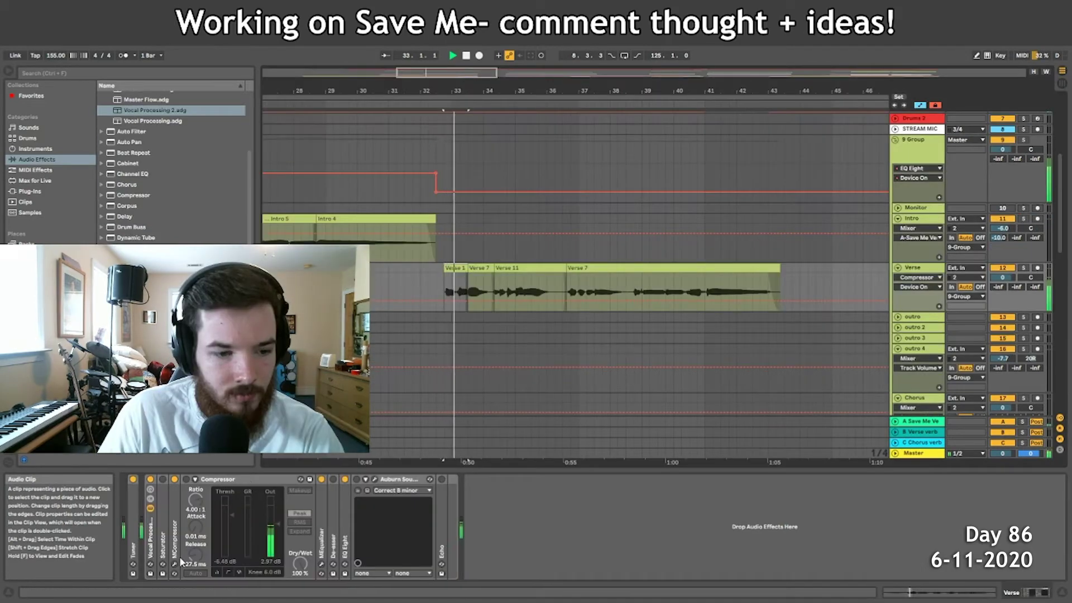
left_click(175, 567)
left_click(321, 563)
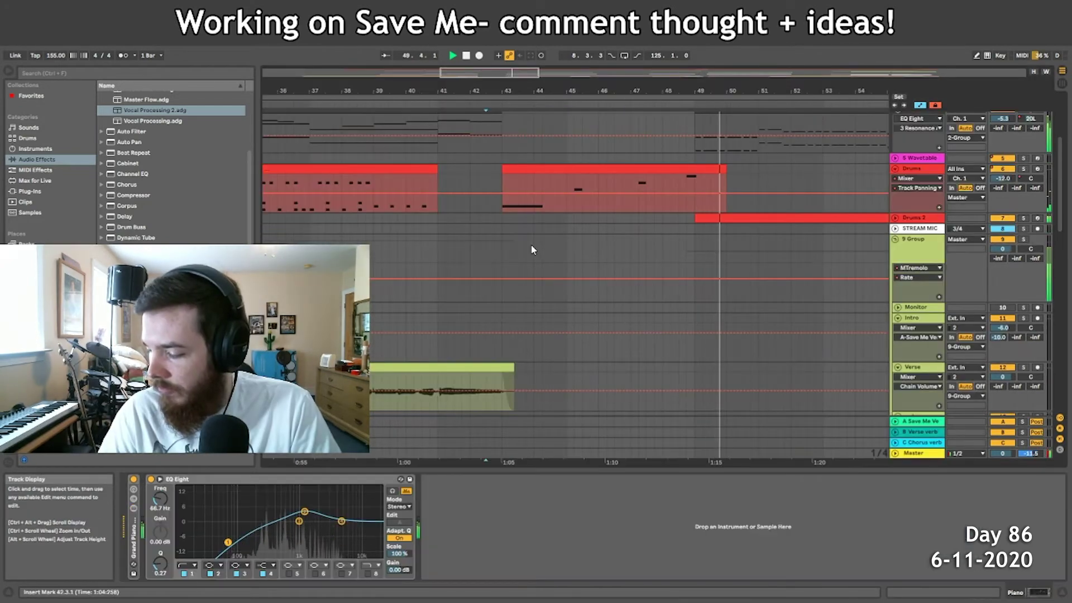
Raise the chorus reverb's input filter to 2.12 kHz and lower the outro's Auto Pan amount.
scroll(586, 254, "down", 3)
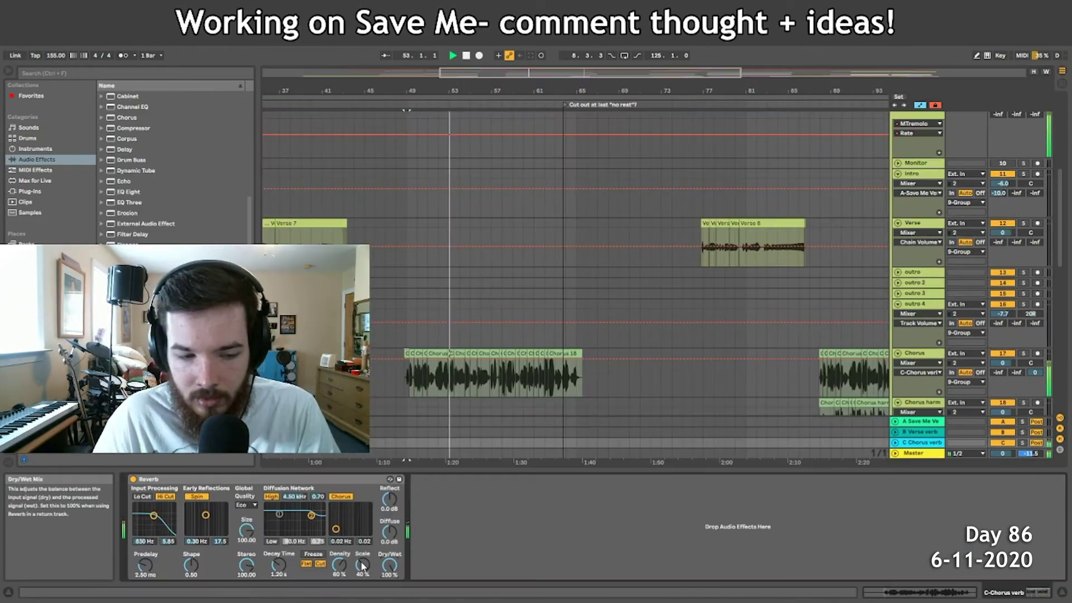
left_click_drag(153, 514, 159, 516)
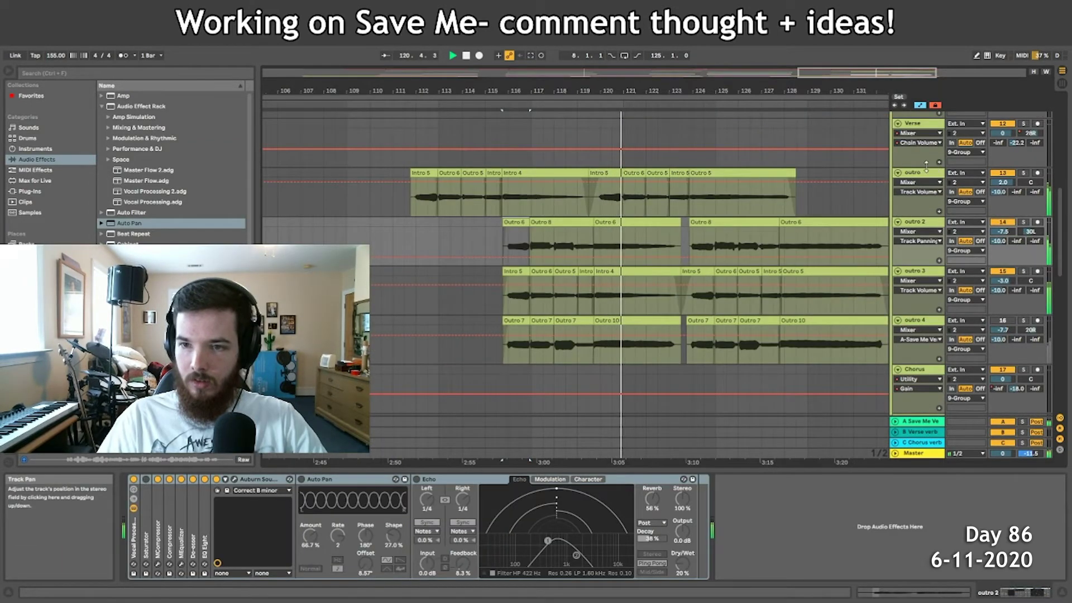
left_click(920, 173)
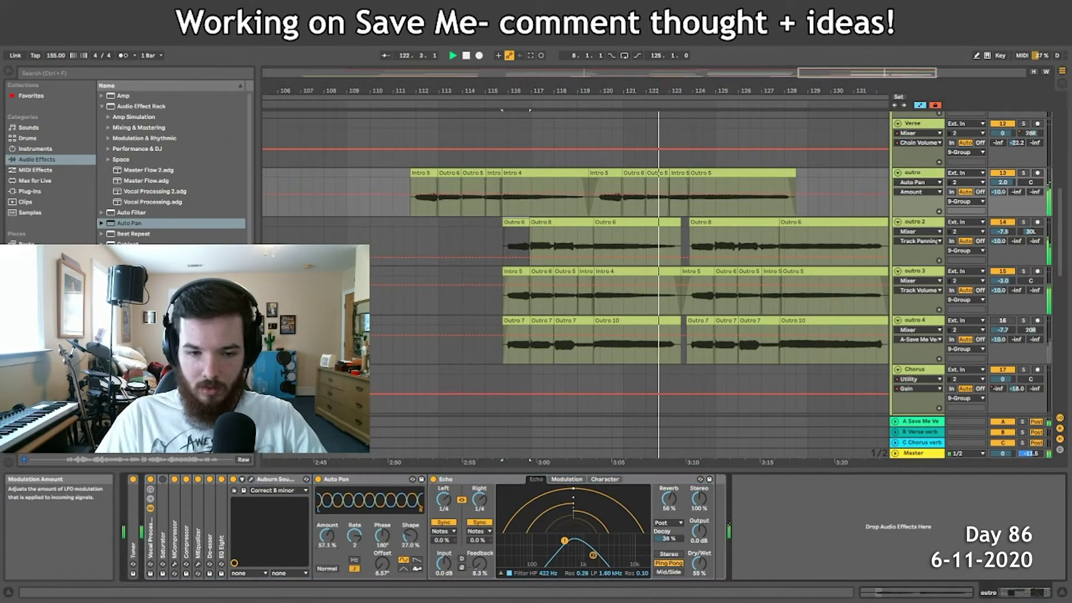
left_click_drag(337, 541, 337, 561)
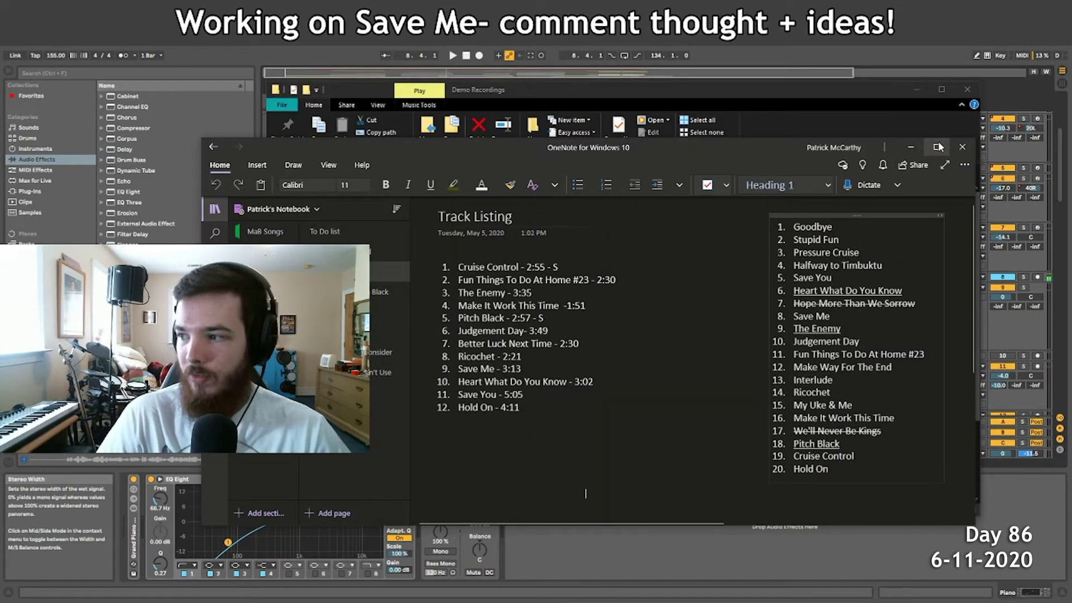
Minimize the OneNote Track Listing window.
left_click(913, 146)
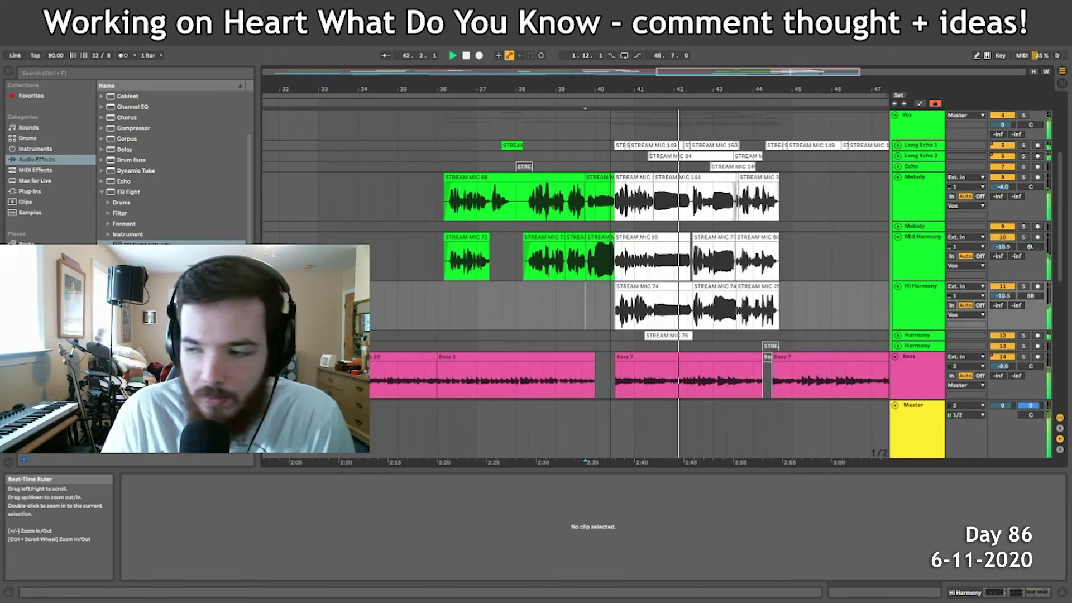
Zoom in on the harmony section and restart playback from bar 42.7.
key("space")
scroll(541, 168, "up", 3)
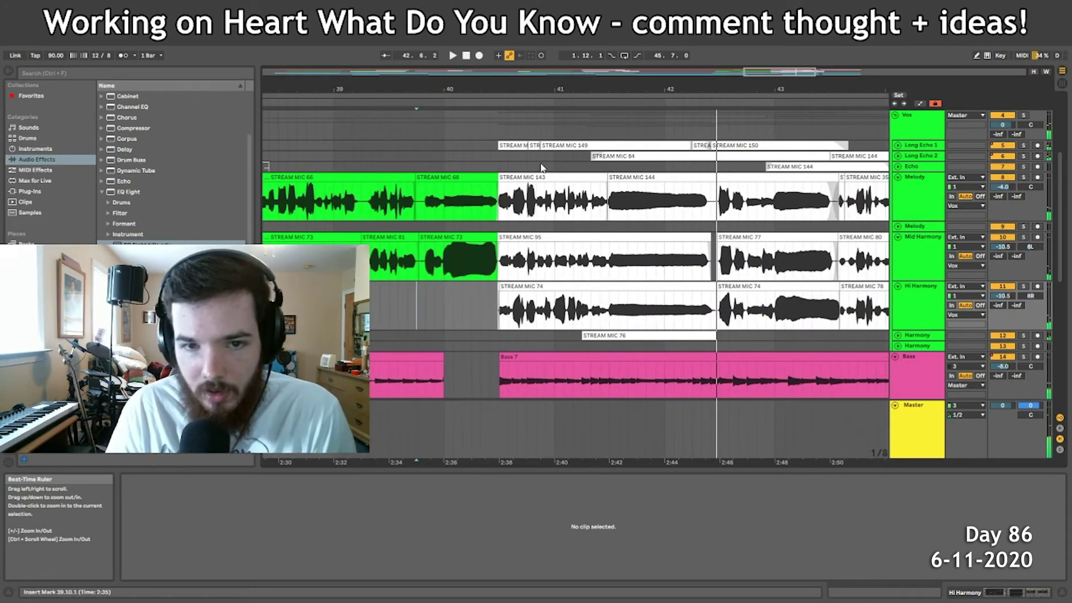
scroll(635, 316, "down", 5)
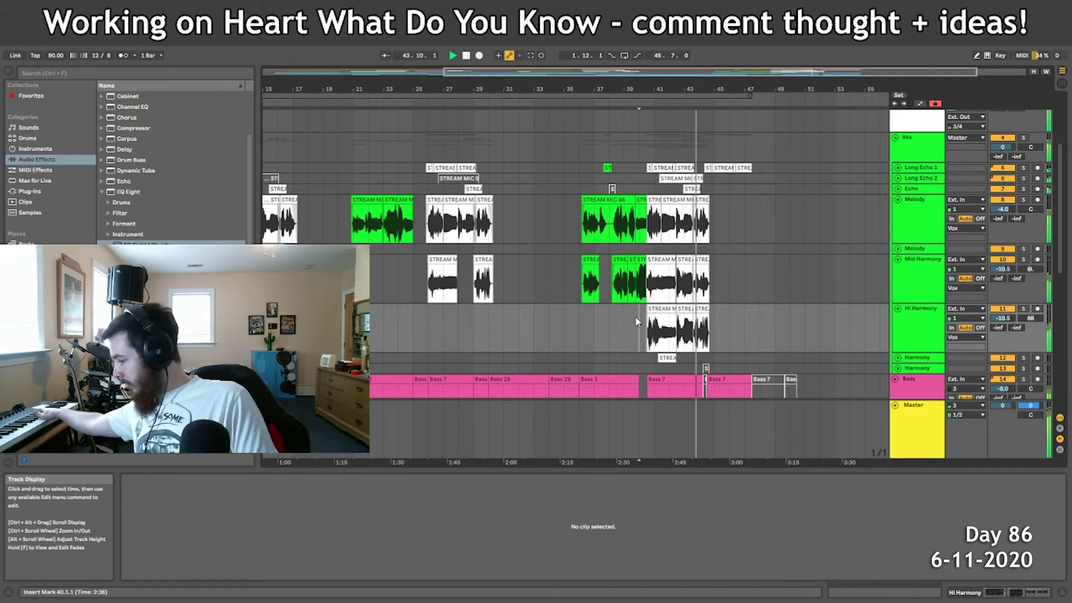
key("space")
key("plus")
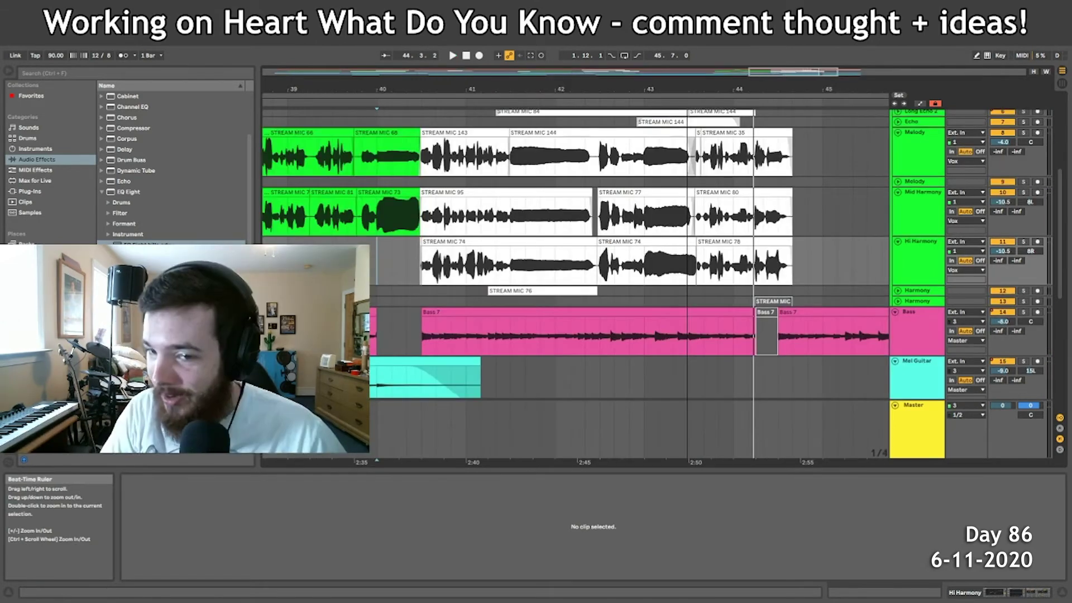
left_click(600, 290)
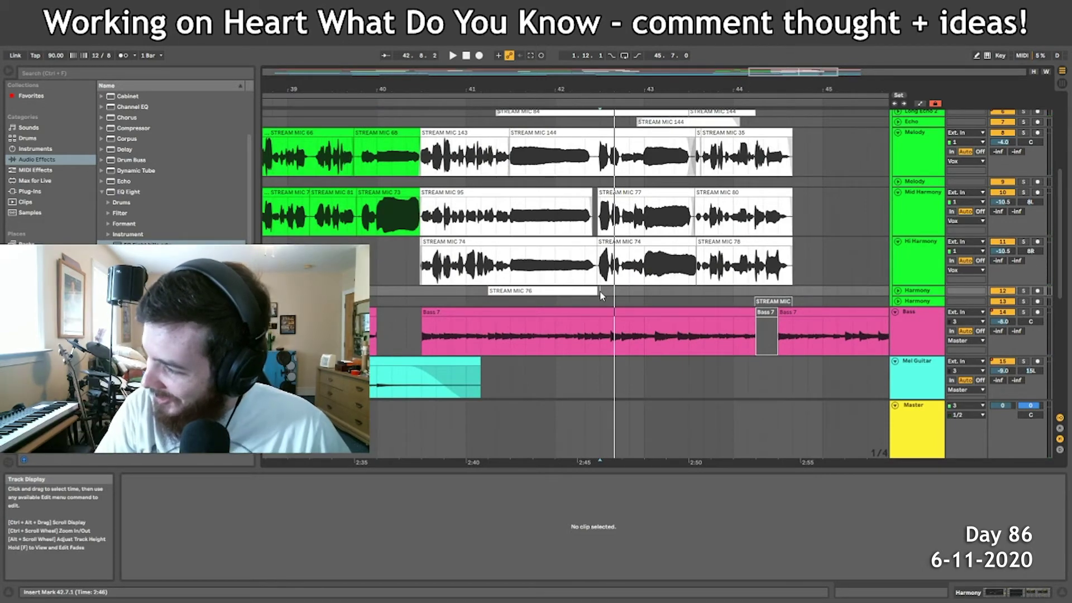
key("space")
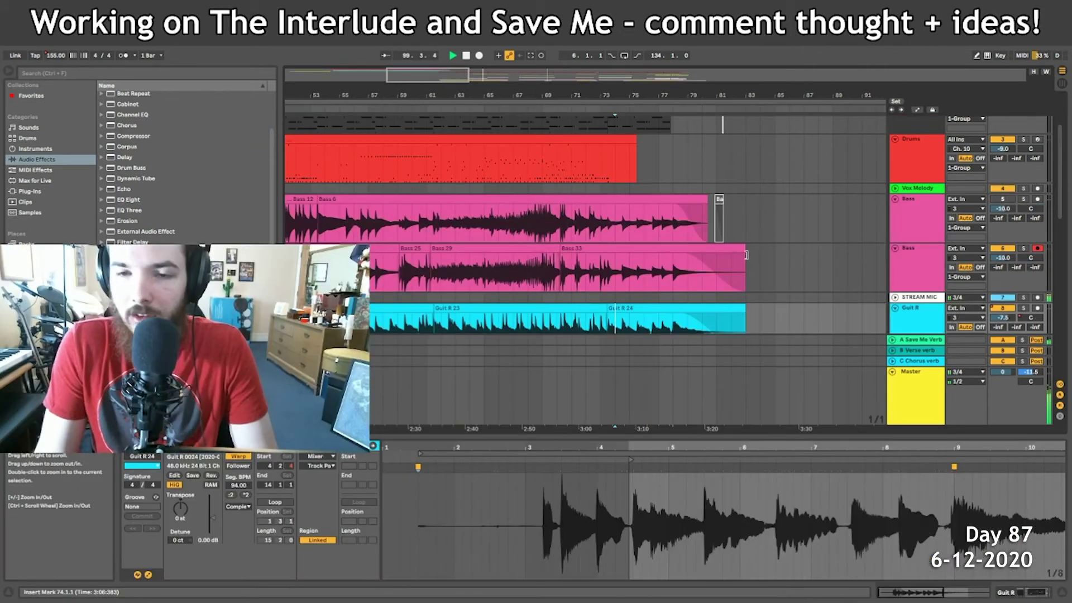
scroll(757, 253, "down", 3)
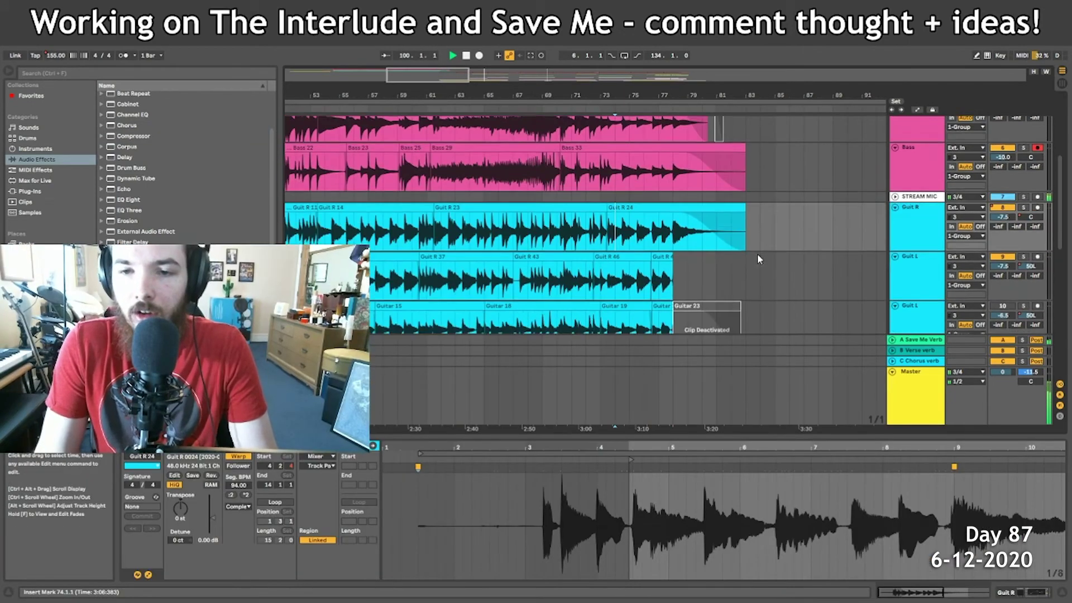
scroll(757, 253, "down", 8)
key("space")
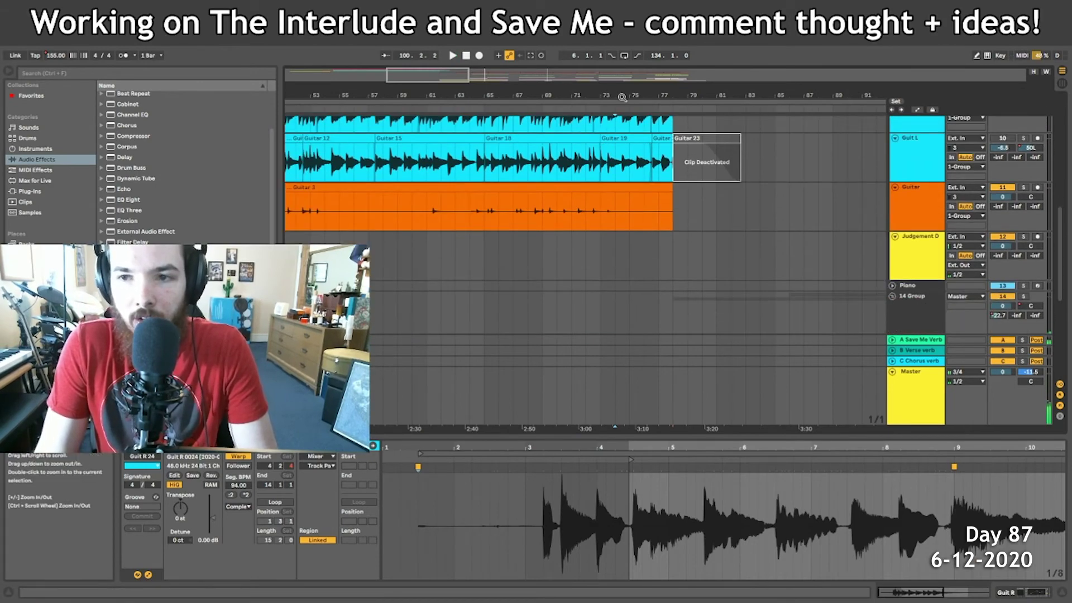
scroll(620, 97, "down", 5)
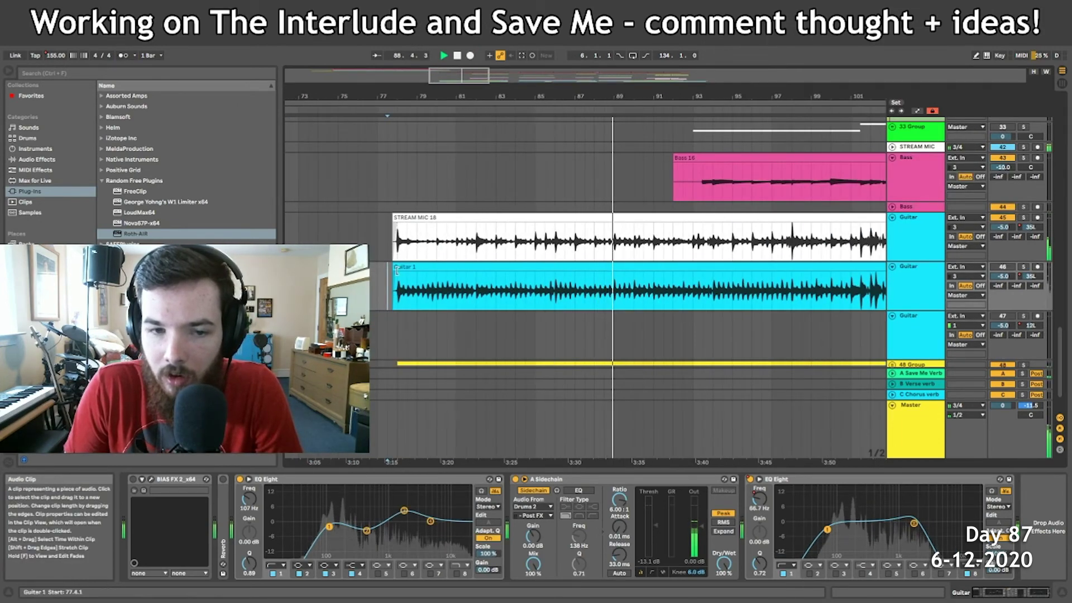
Trim the Guitar 1 clip's start to bar 94, stop playback, and fold the outro 2 track.
left_click_drag(394, 270, 842, 232)
key("space")
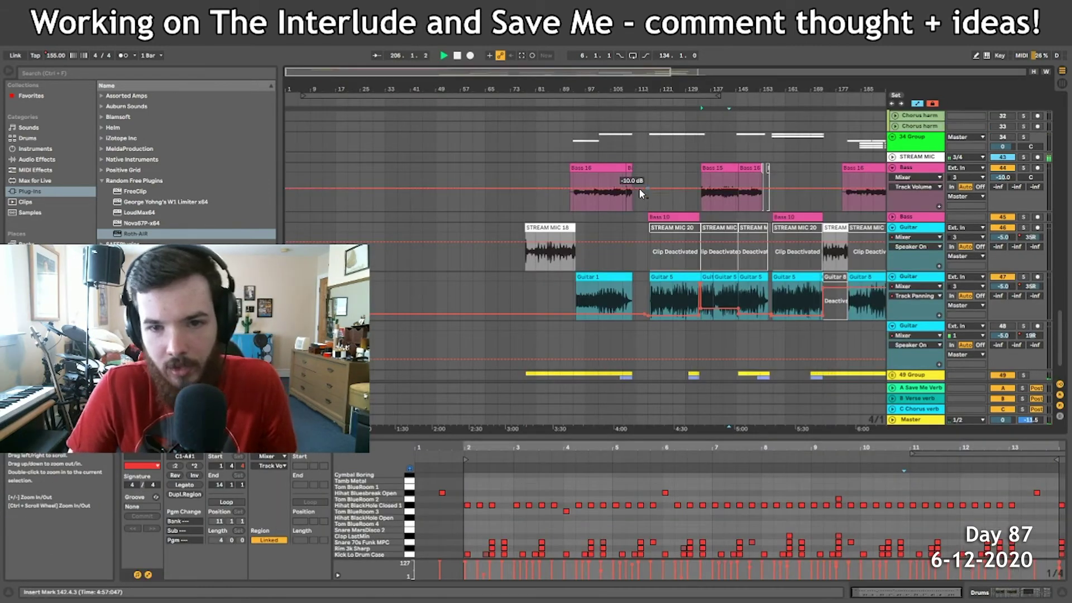
scroll(639, 189, "up", 10)
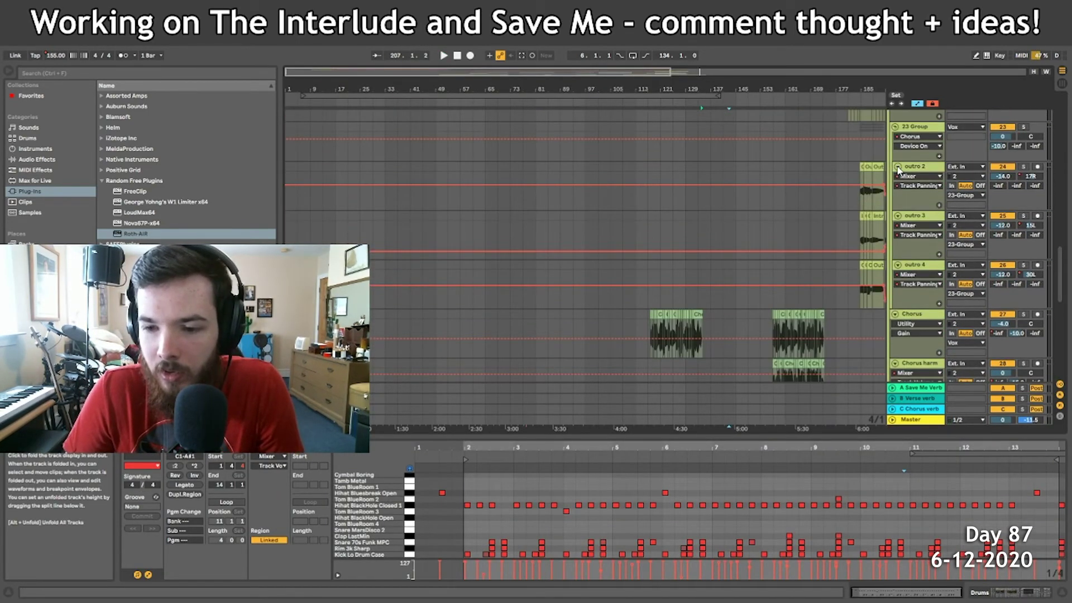
left_click(898, 170)
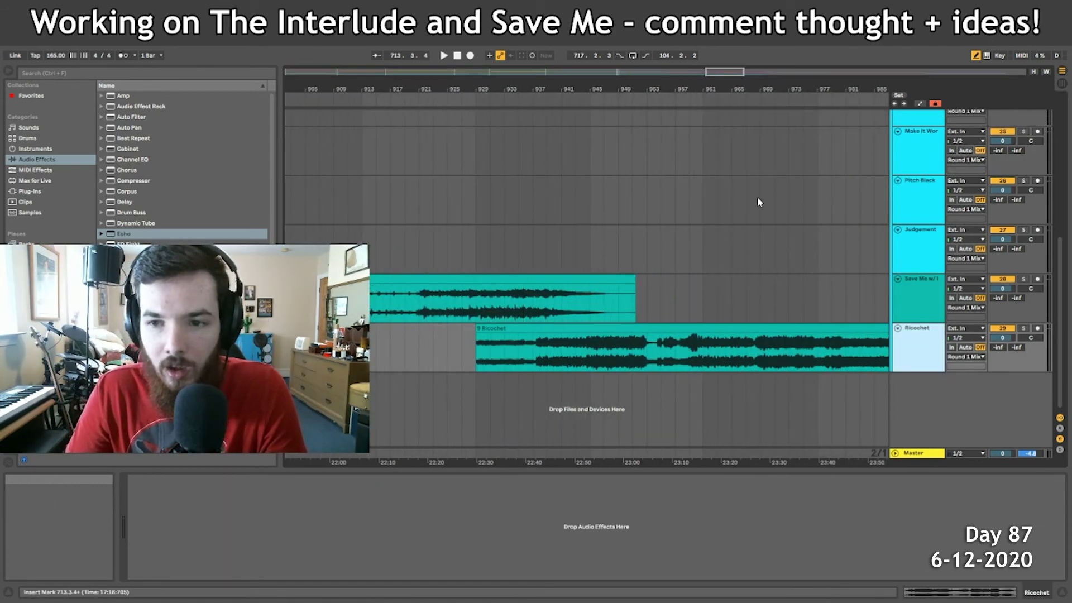
Unfold the album songs group and rename the Better Luck Next Time locator to 'Save me interlude'.
scroll(757, 203, "up", 10)
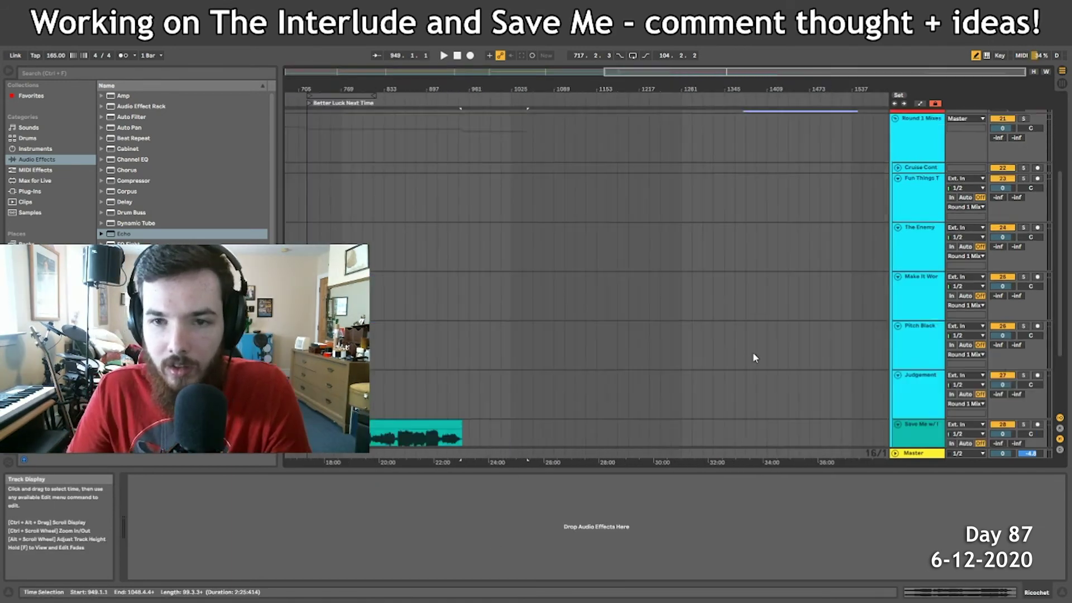
left_click(895, 228)
right_click(527, 105)
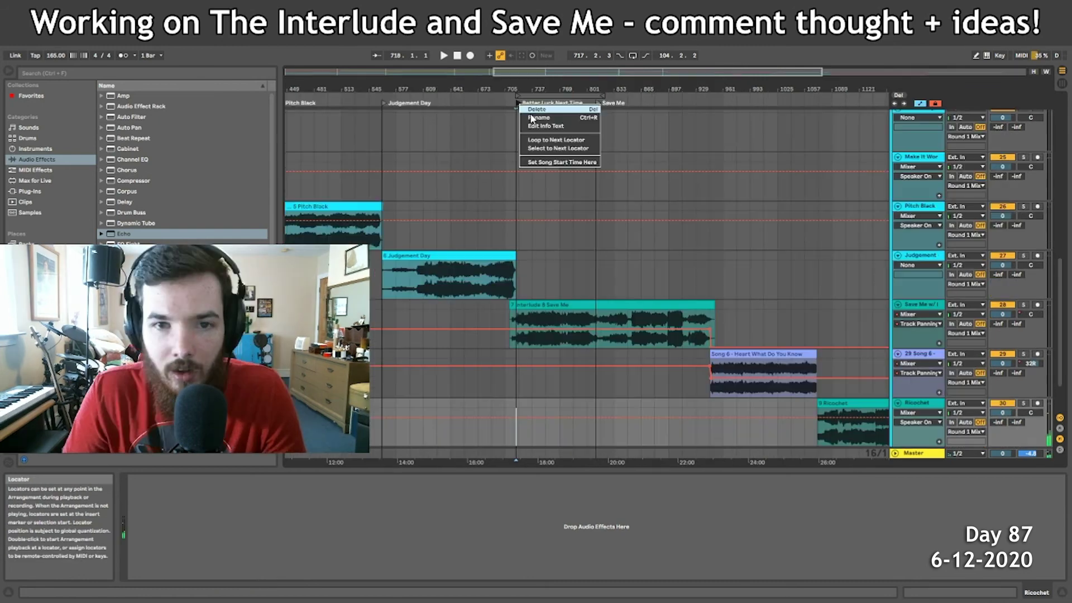
left_click(540, 122)
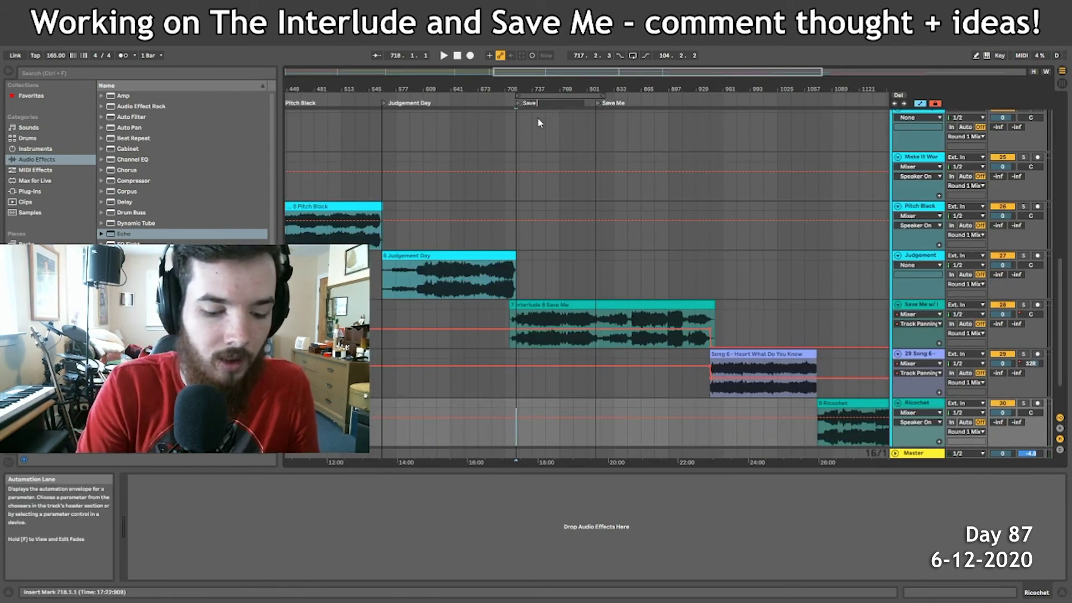
key("Return")
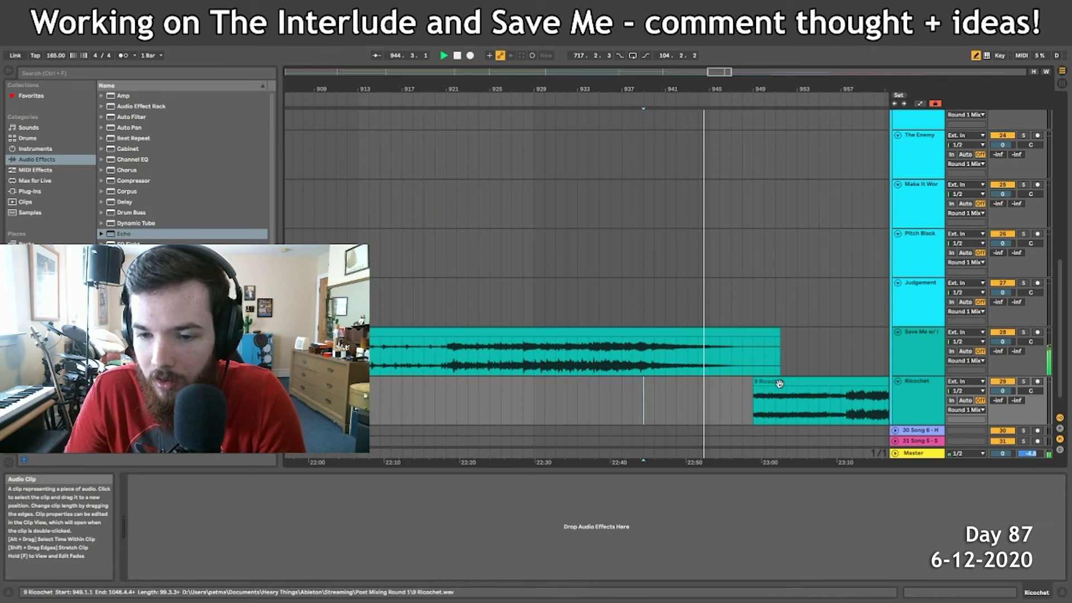
Nudge the Ricochet clip one bar earlier so it follows Heart What Do You Know.
left_click_drag(779, 384, 770, 384)
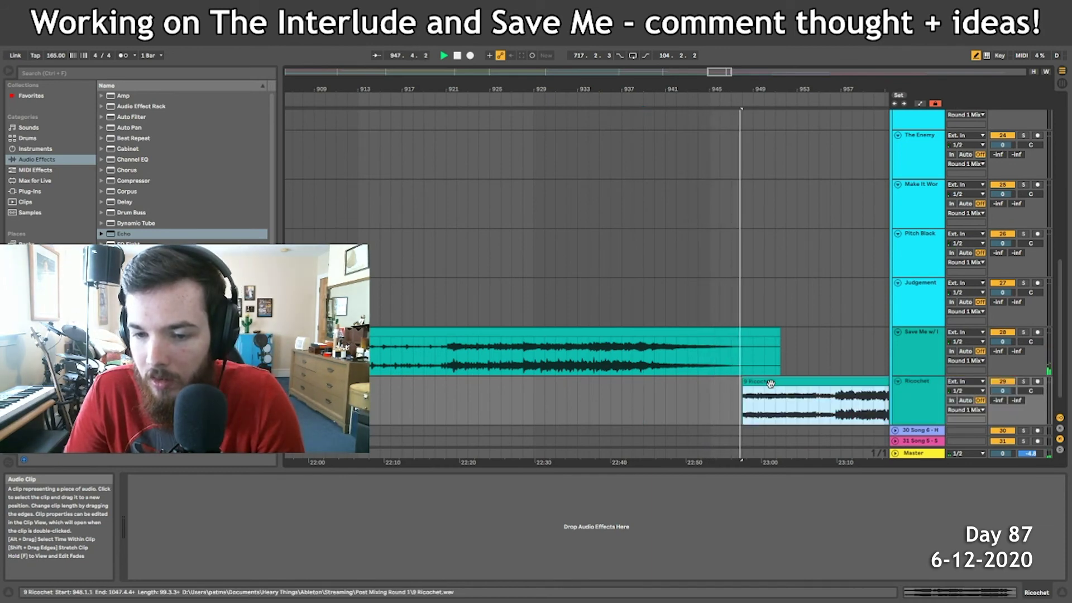
key("space")
key("minus")
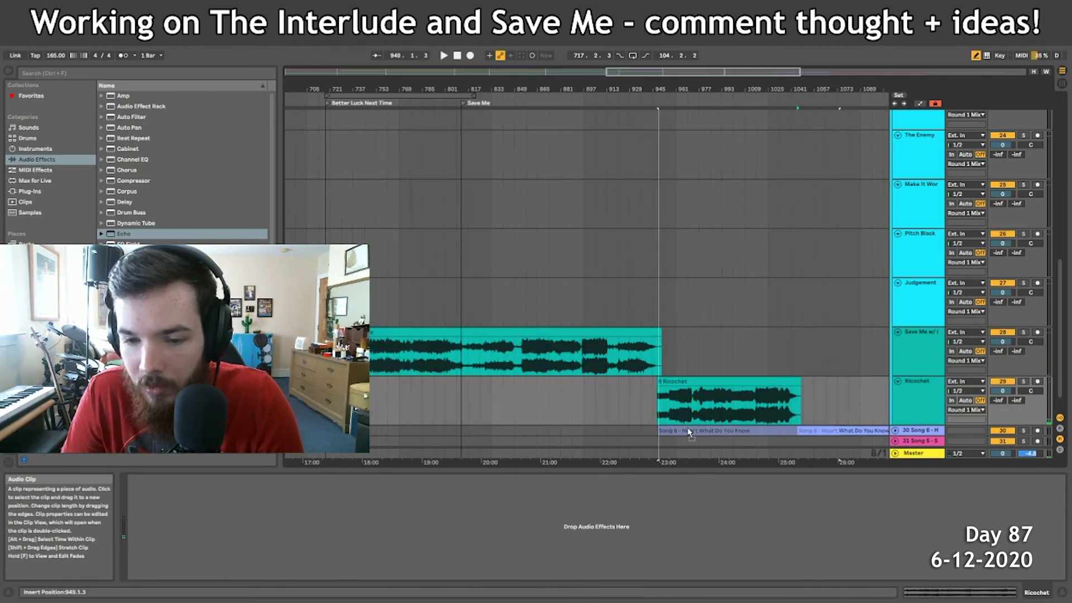
Zoom in on the start of Heart What Do You Know and audition it.
left_click(684, 431)
key("plus")
key("space")
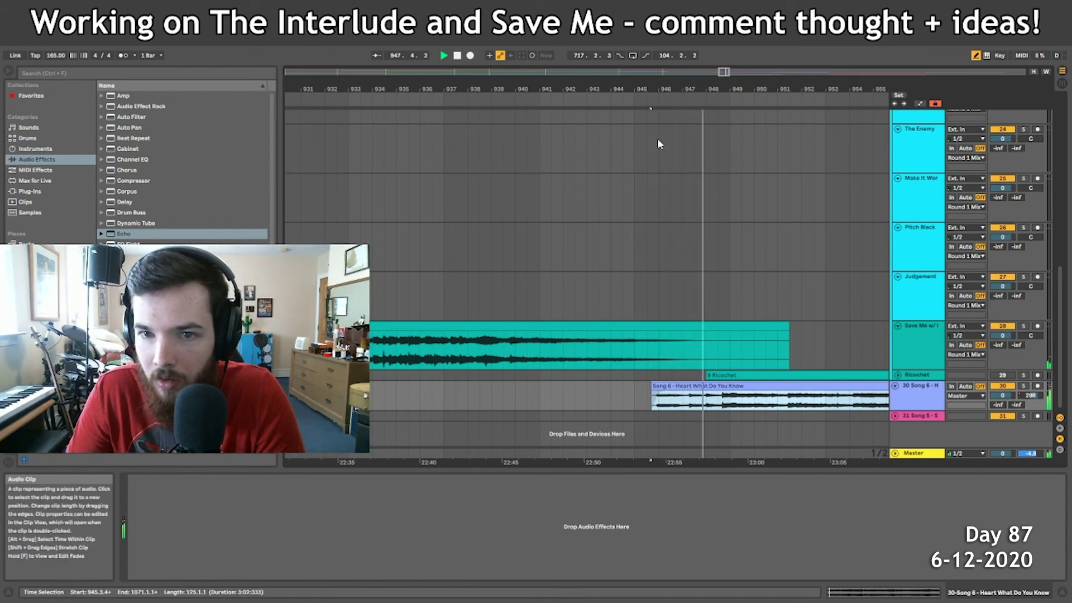
key("space")
Play the transition from the end of Heart What Do You Know into Ricochet.
key("a")
left_click(373, 416)
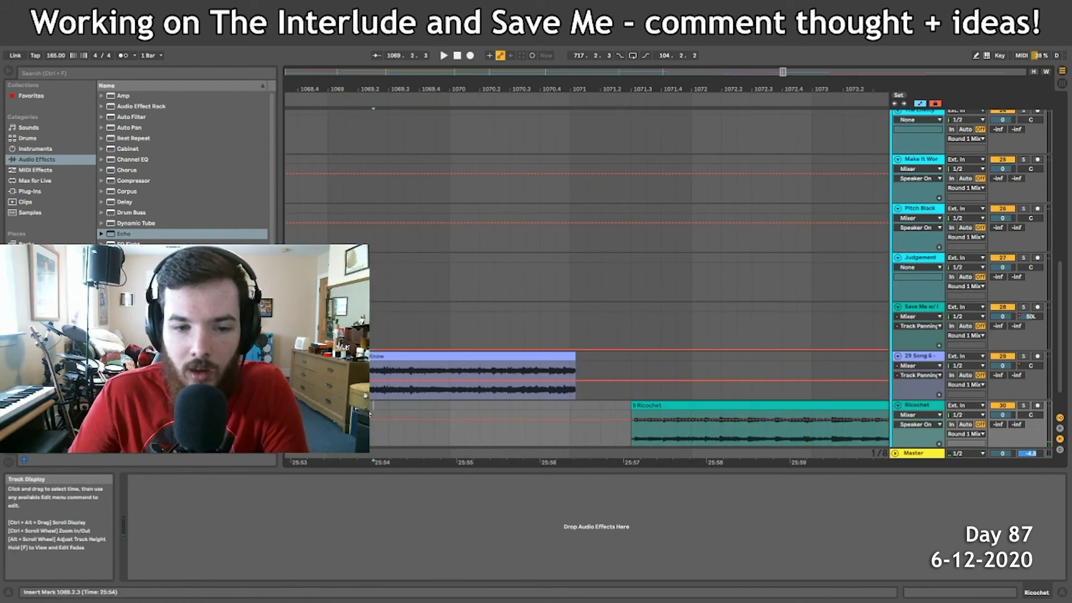
key("space")
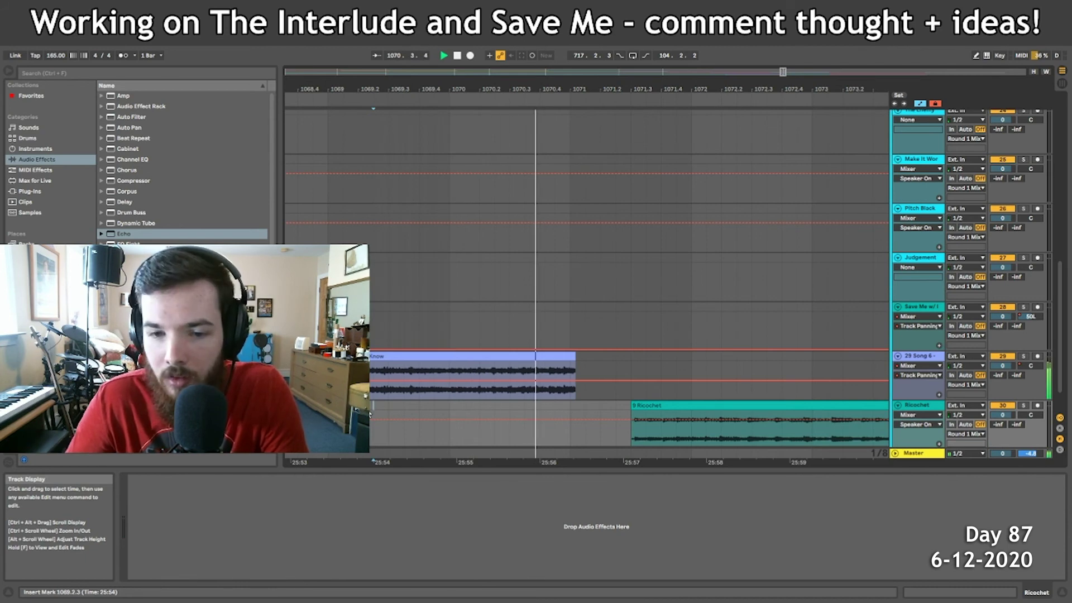